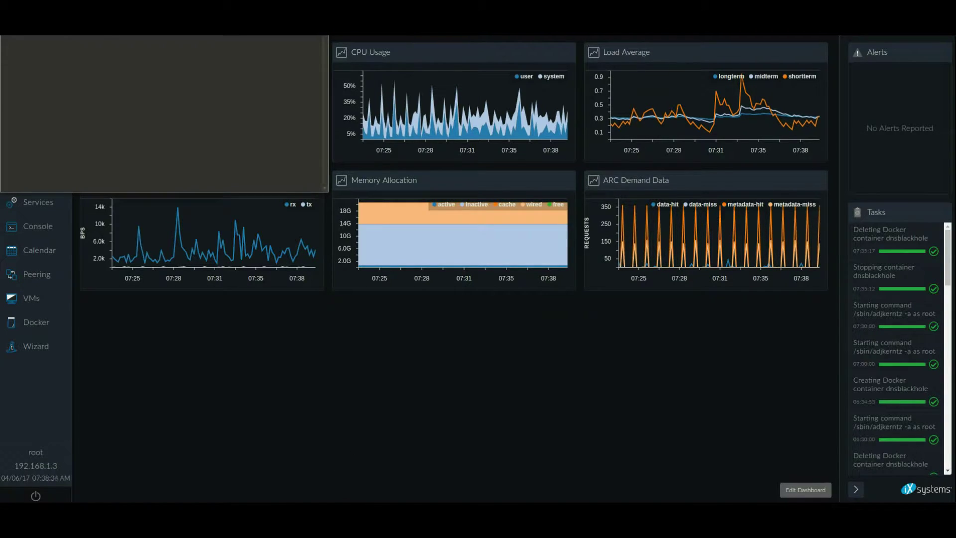
# Log in to the FreeNAS host 192.168.1.3 as root over SSH.
pyautogui.moveTo(503, 239); pyautogui.dragTo(551, 258)
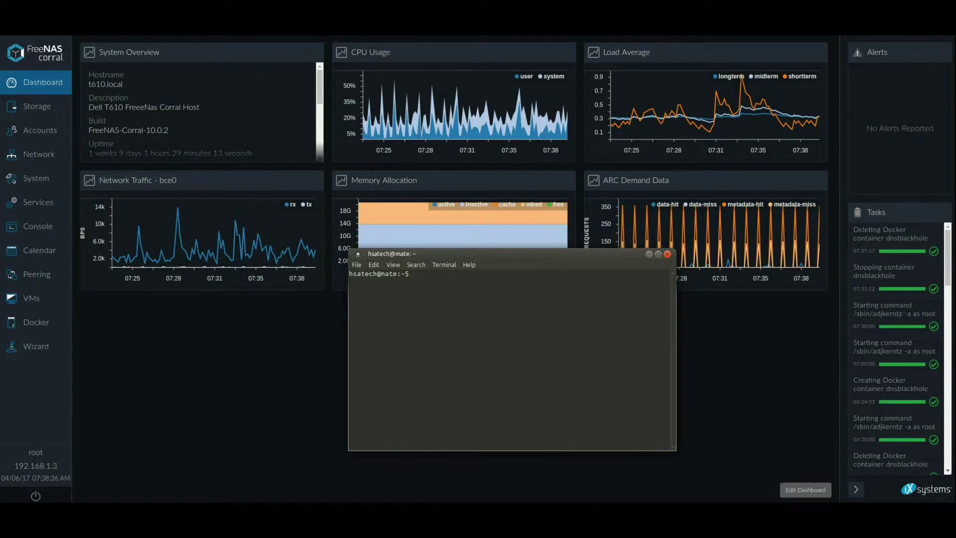
pyautogui.write('ssh root@192.168.1.3')
pyautogui.press('Return')
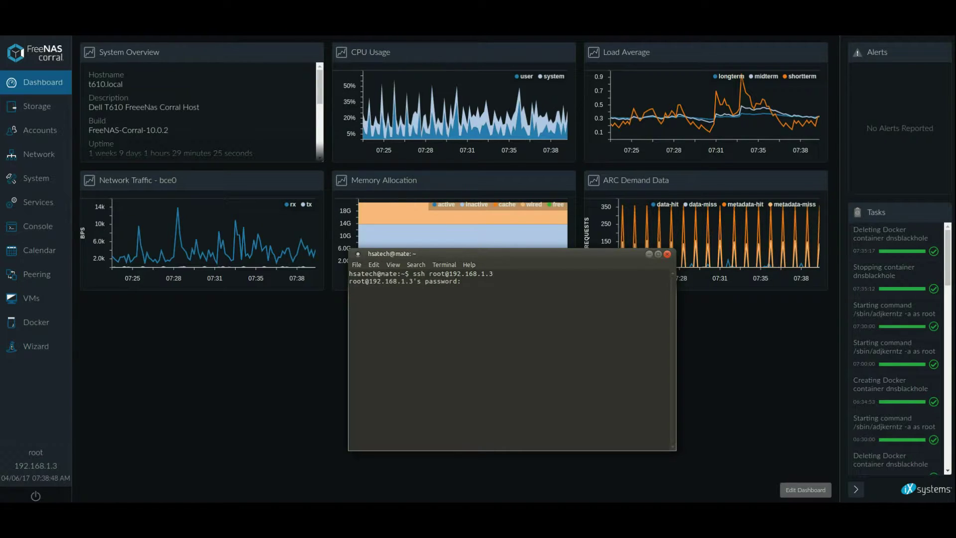
pyautogui.press('Return')
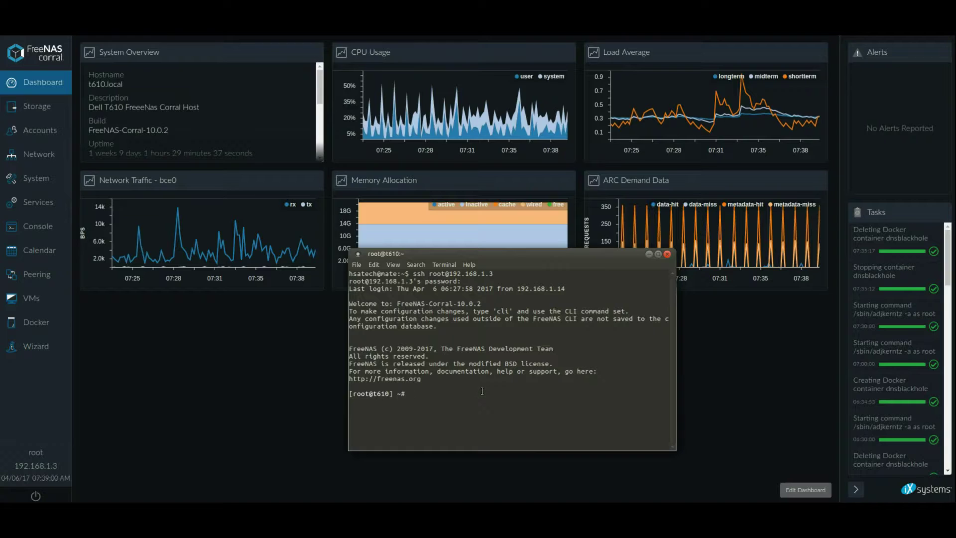
# Change into /mnt/r10, list its contents, and create a pihole folder there.
pyautogui.write('cd /mnt/r')
pyautogui.press('Tab')
pyautogui.press('Return')
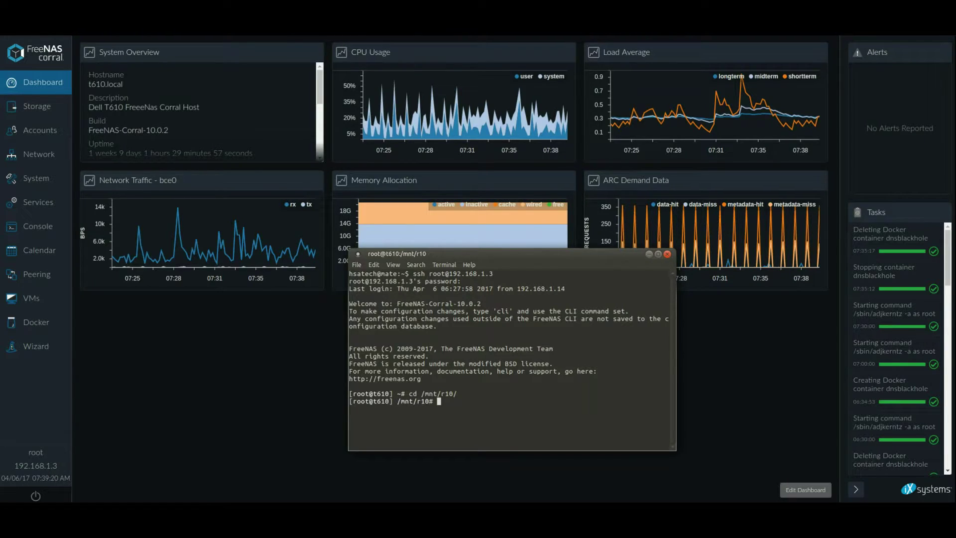
pyautogui.write('ls')
pyautogui.press('Return')
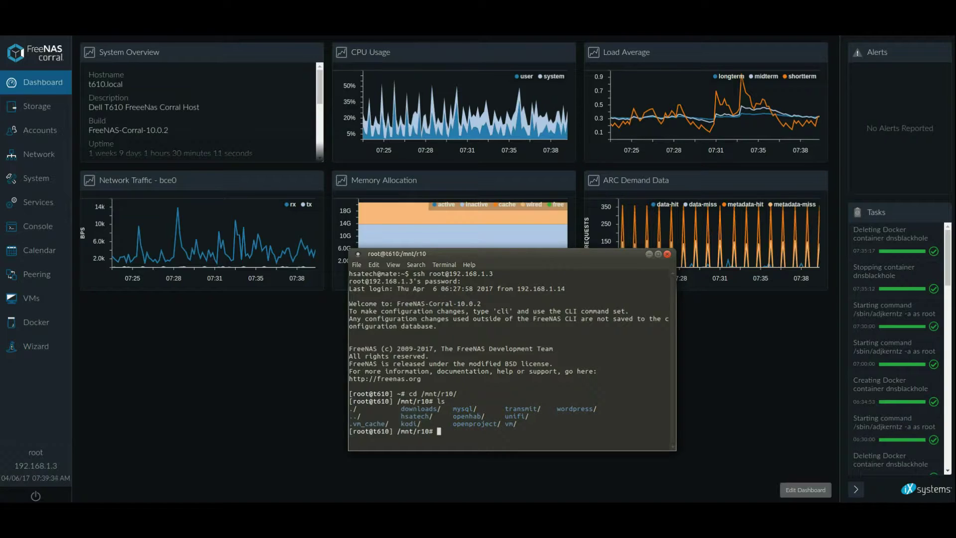
pyautogui.write('mkdir pihole')
pyautogui.press('Return')
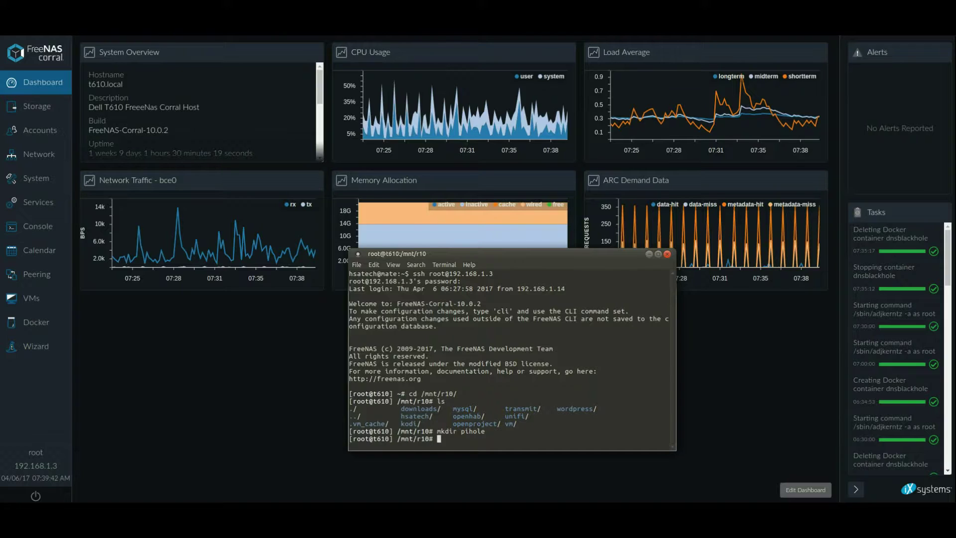
# Go to the Docker containers list and start adding a new container.
pyautogui.click(37, 322)
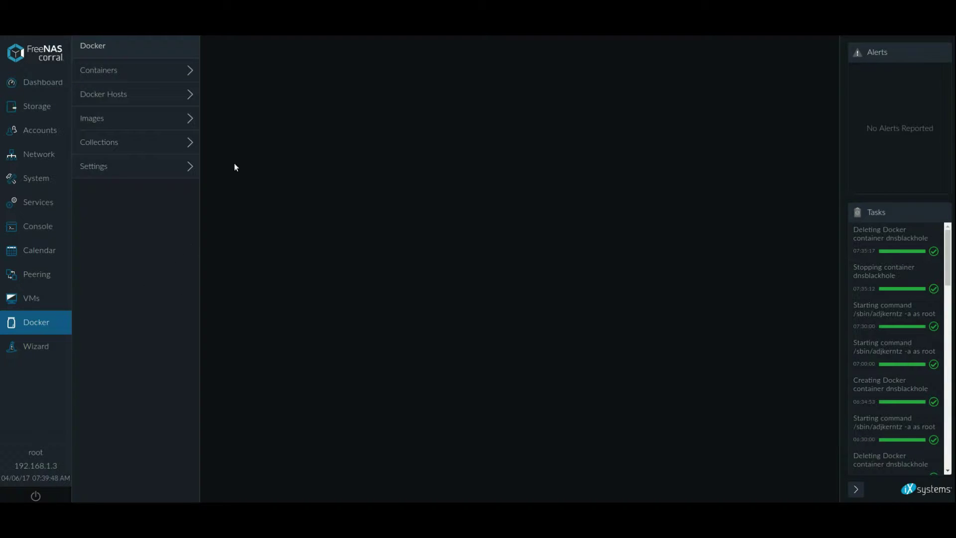
pyautogui.click(148, 96)
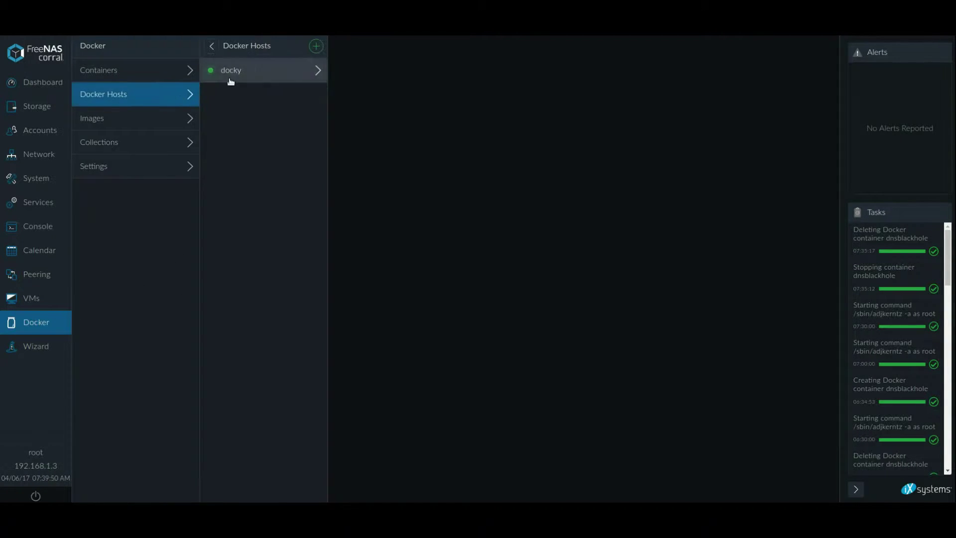
pyautogui.click(185, 77)
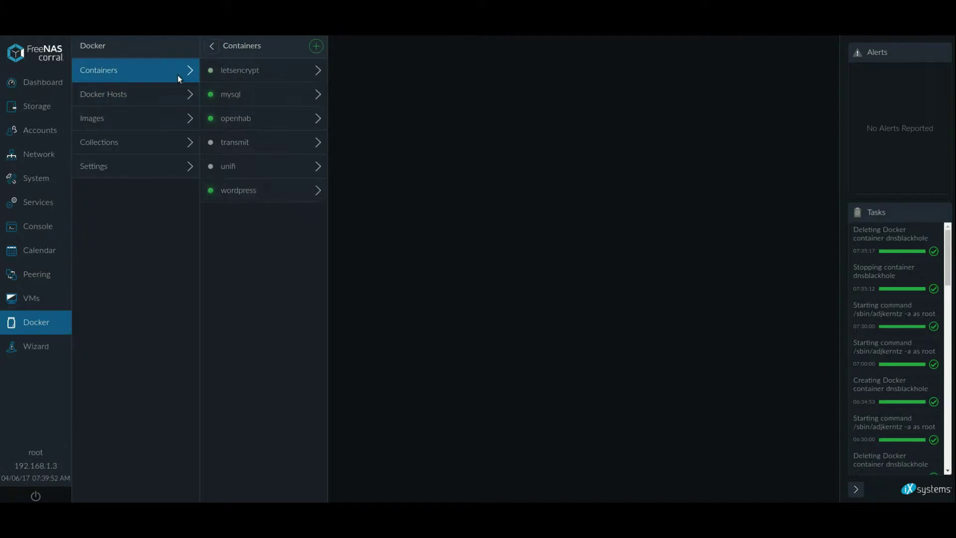
pyautogui.click(316, 46)
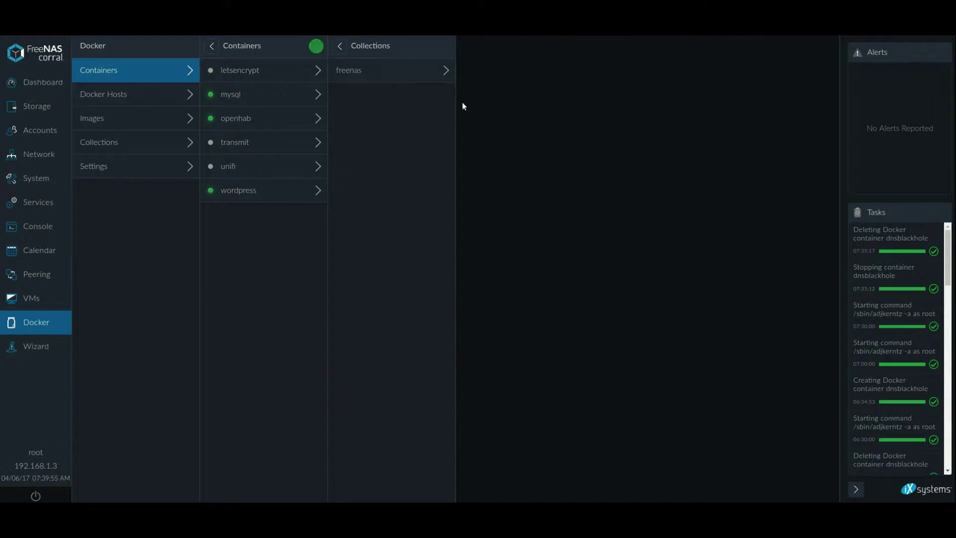
# Pick the freenas collection and select the pi-hole image.
pyautogui.click(423, 80)
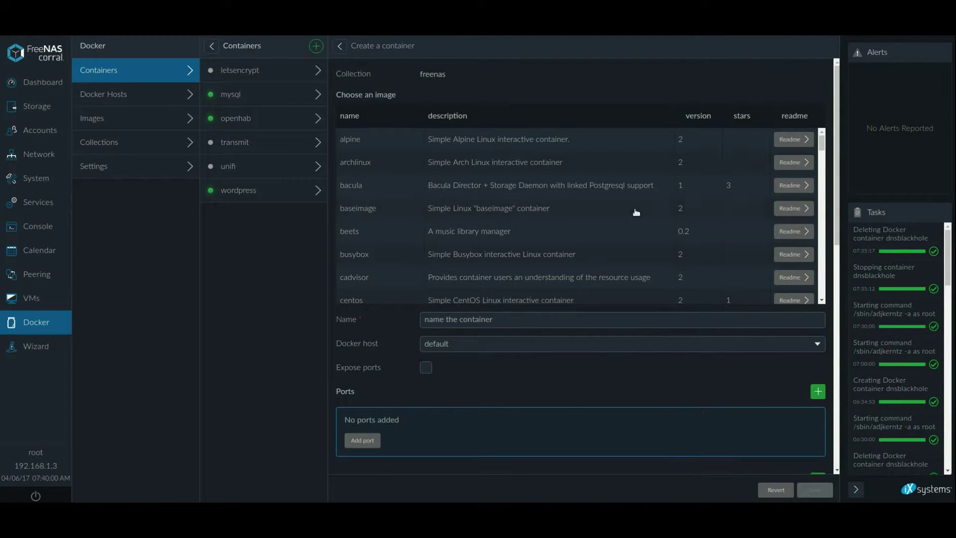
pyautogui.scroll(-1, 632, 214)
pyautogui.scroll(-5, 631, 216)
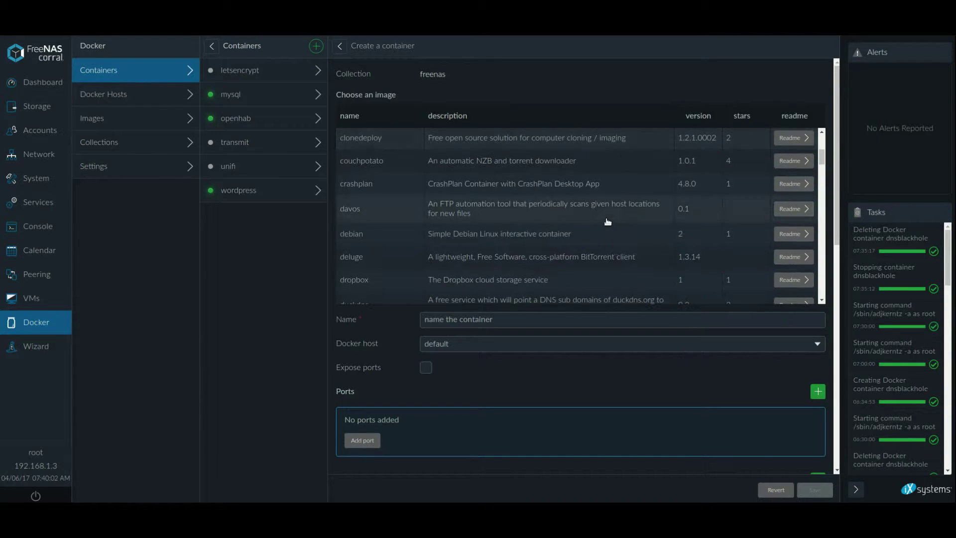
pyautogui.scroll(-10, 548, 222)
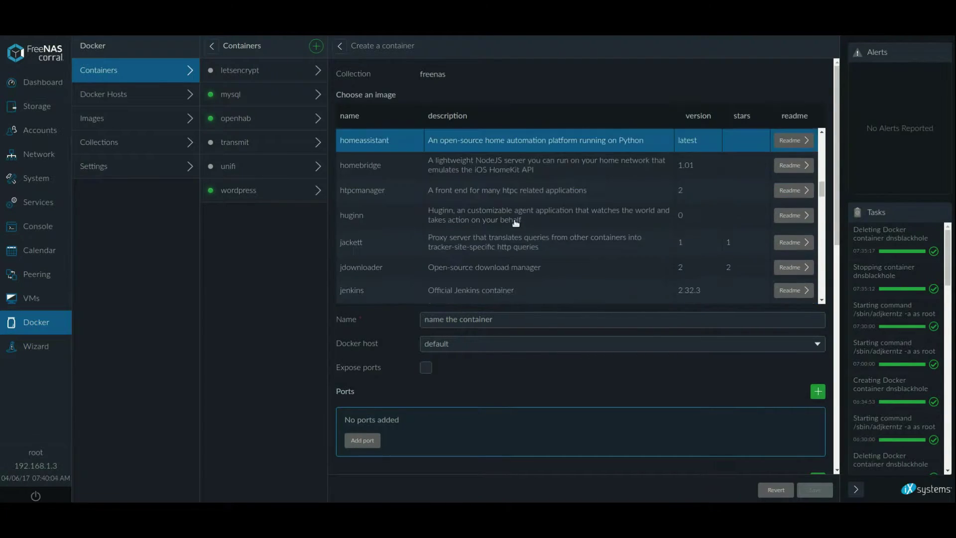
pyautogui.scroll(-10, 480, 221)
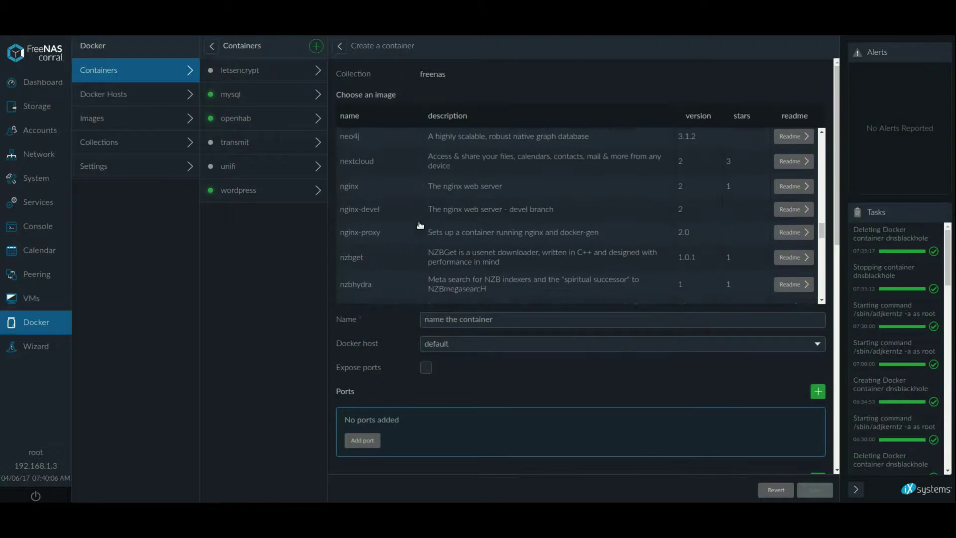
pyautogui.scroll(-5, 420, 225)
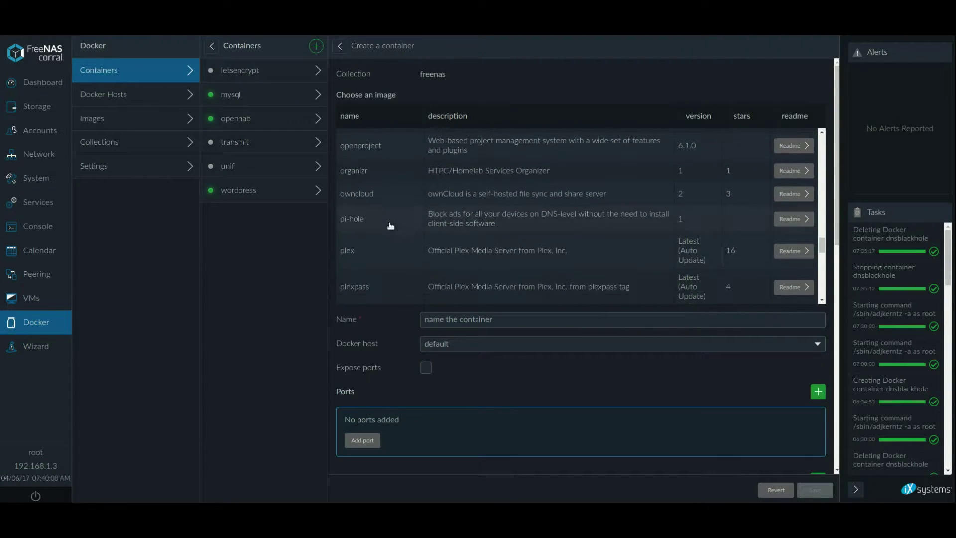
pyautogui.click(386, 221)
# Name the container 'dnsblackhole' on Docker host docky, with port 80 TCP mapped.
pyautogui.click(516, 320)
pyautogui.write('dns')
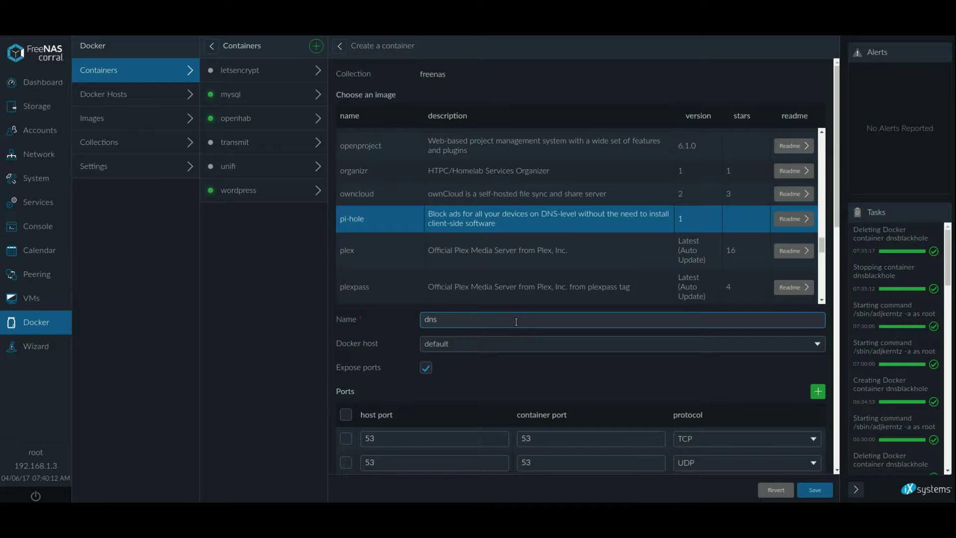
pyautogui.write('blackhole')
pyautogui.click(455, 343)
pyautogui.click(458, 355)
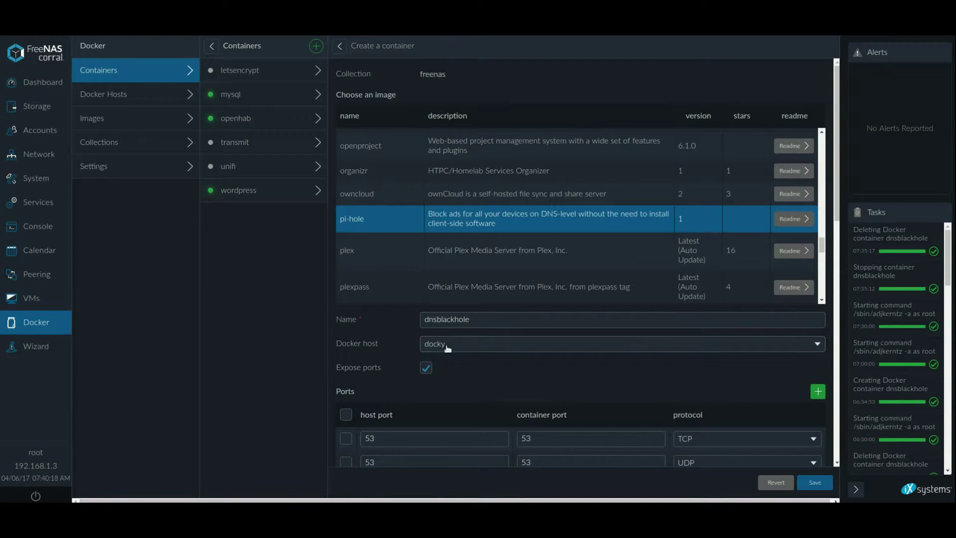
pyautogui.scroll(-3, 531, 369)
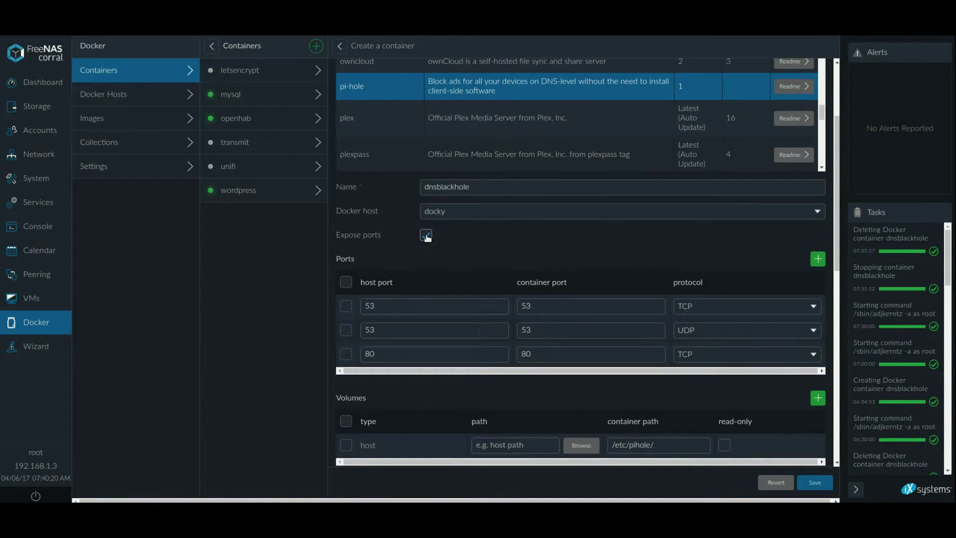
pyautogui.click(379, 312)
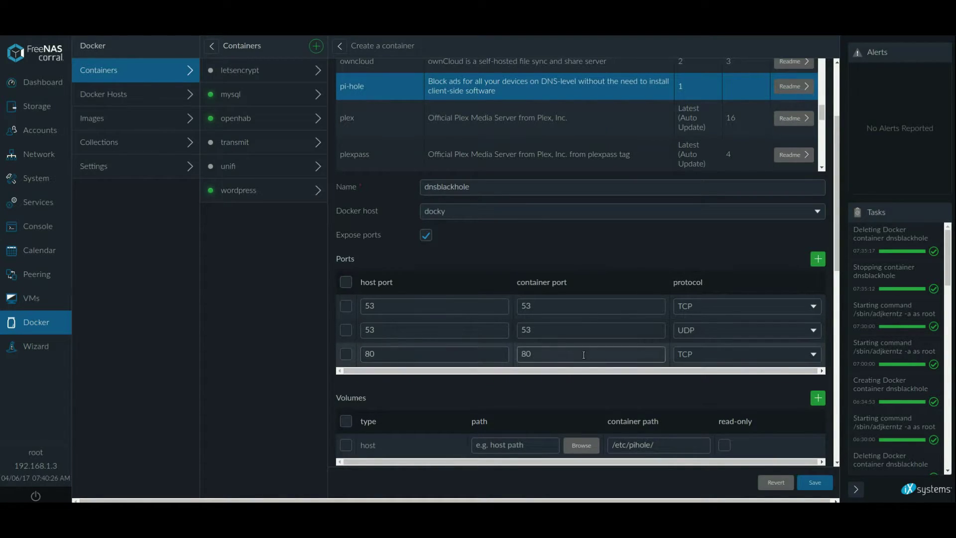
pyautogui.scroll(-3, 449, 351)
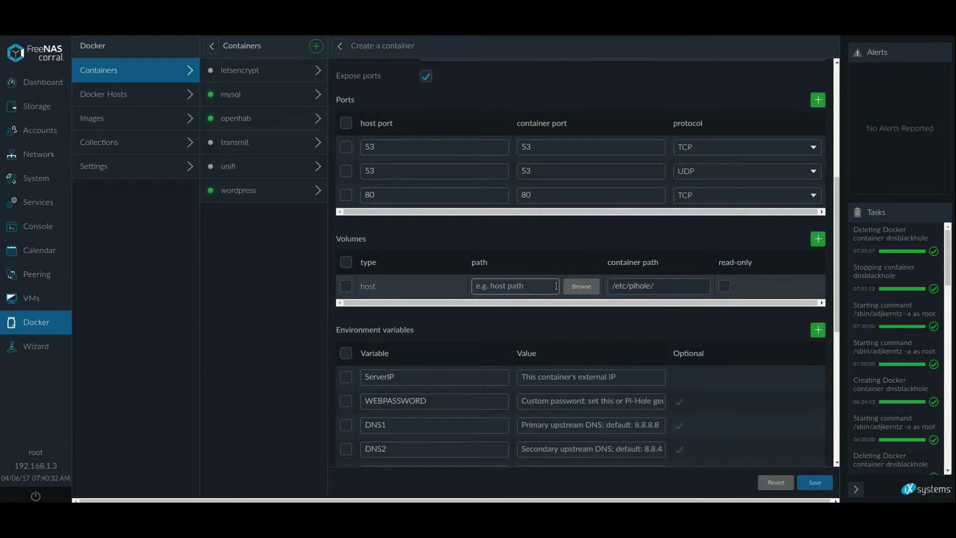
# Map the container path /etc/pihole/ to the host folder /mnt/r10/pihole.
pyautogui.click(577, 286)
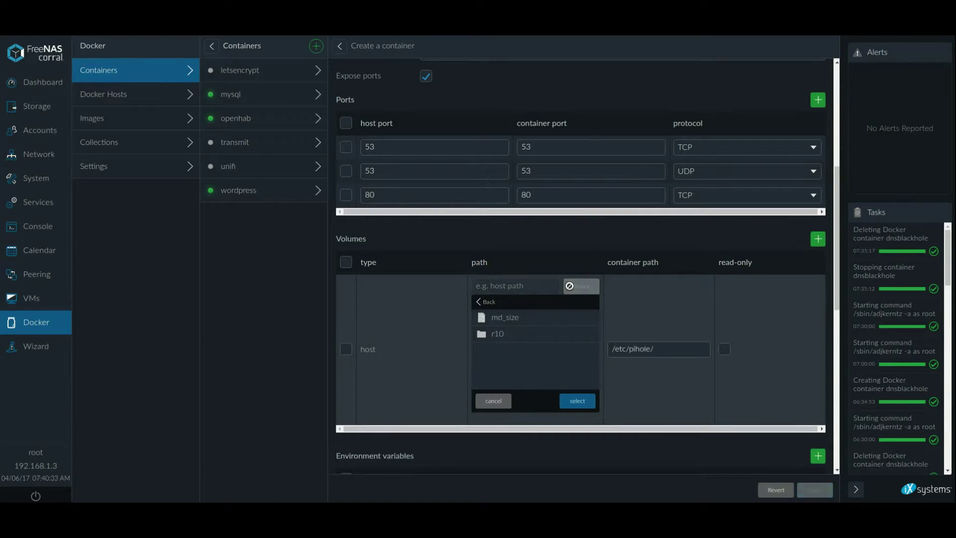
pyautogui.doubleClick(509, 334)
pyautogui.scroll(-2, 525, 346)
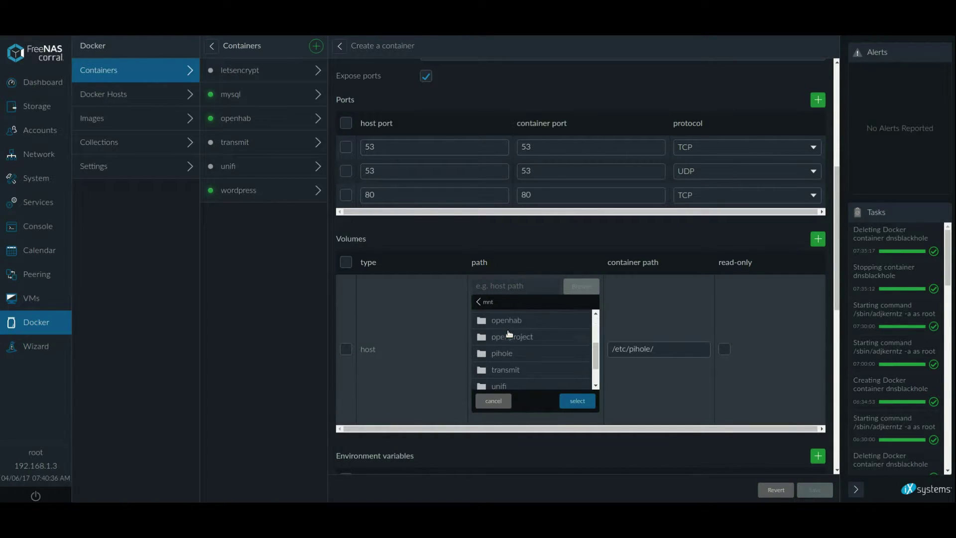
pyautogui.click(528, 351)
pyautogui.click(572, 400)
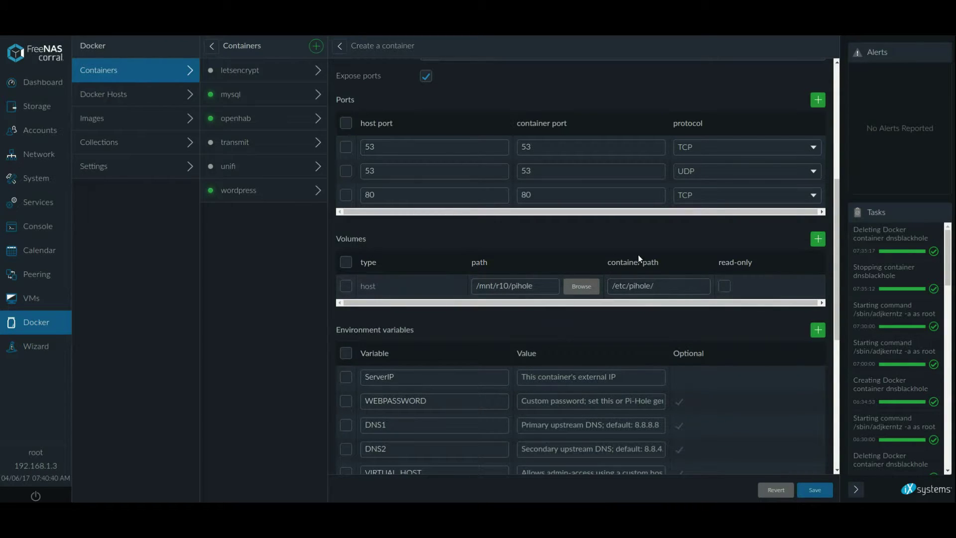
pyautogui.scroll(-1, 739, 354)
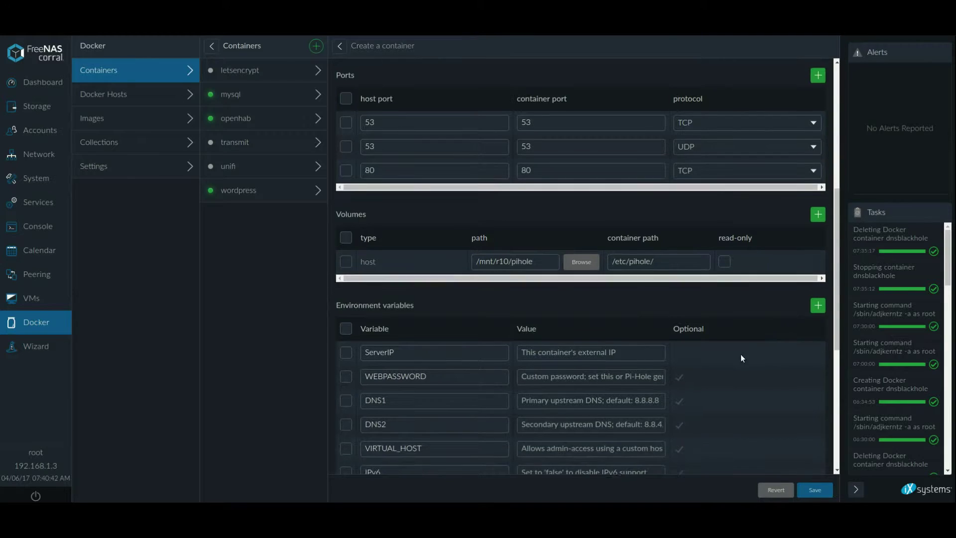
pyautogui.scroll(-3, 740, 353)
pyautogui.click(592, 271)
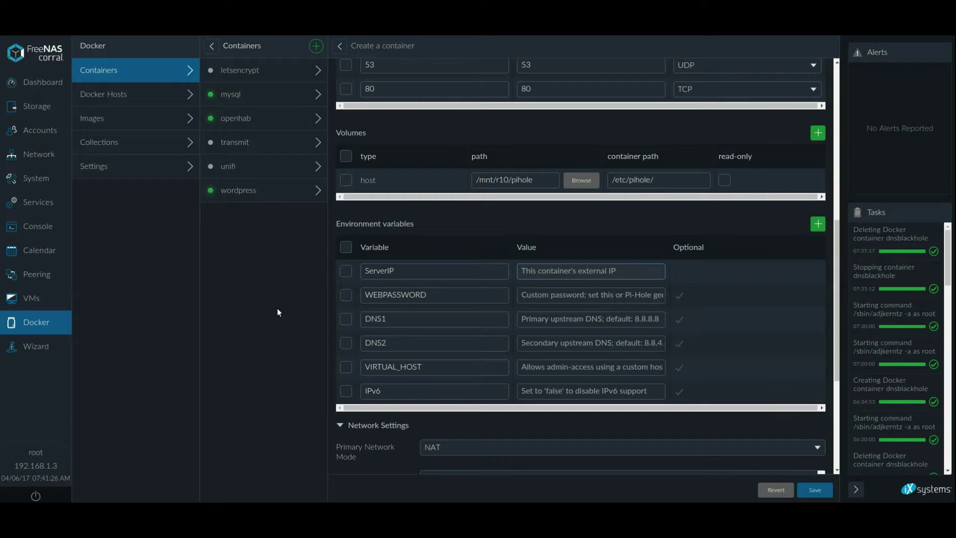
# Enter 192.168.1.242 as the ServerIP value.
pyautogui.write('192.168.1')
pyautogui.write('.242')
# Set a web admin password and upstream DNS servers 4.4.2.2 and 8.8.8.8.
pyautogui.click(575, 298)
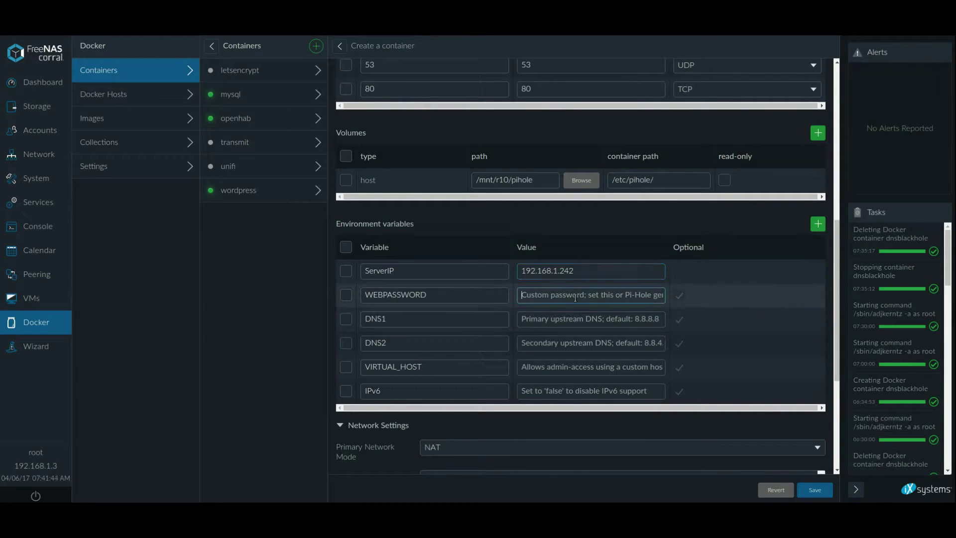
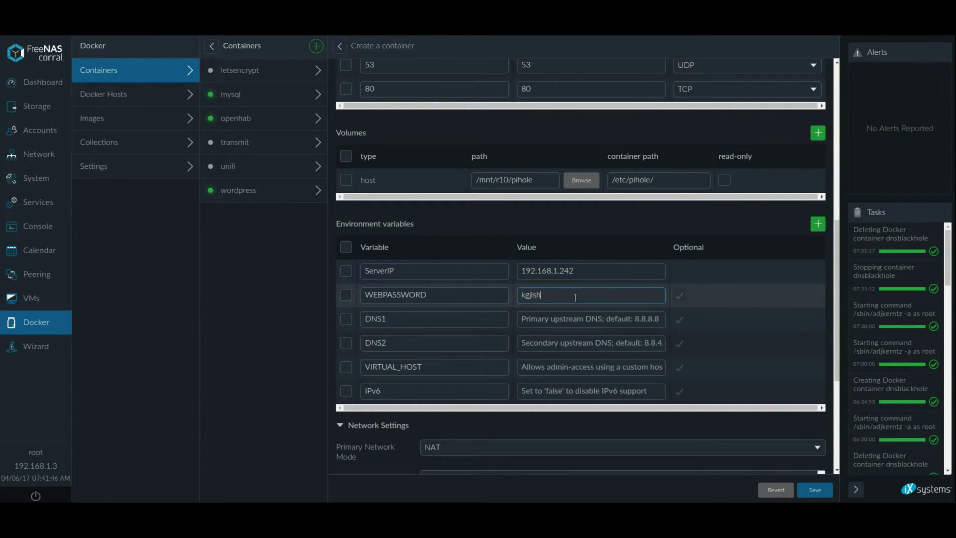
pyautogui.click(572, 322)
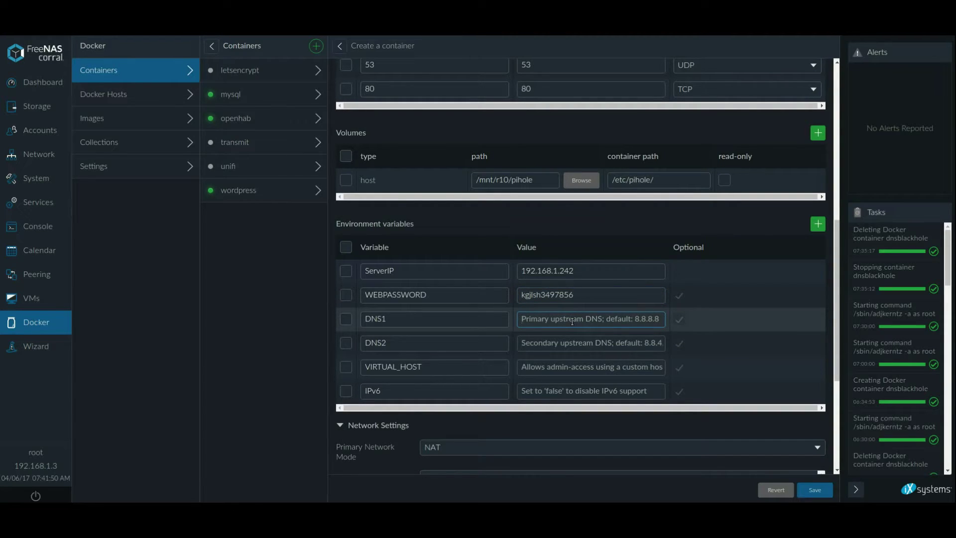
pyautogui.write('4')
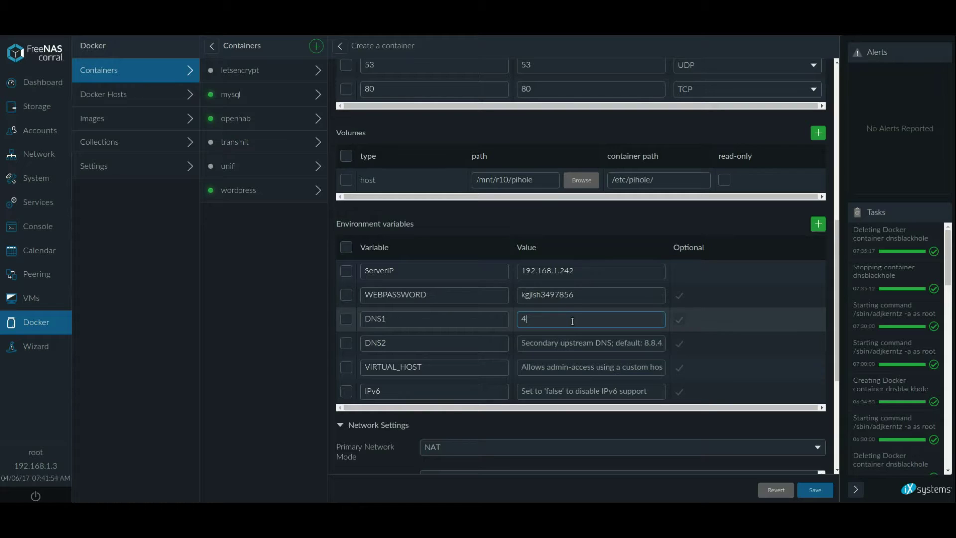
pyautogui.write('.4.2.2')
pyautogui.click(646, 346)
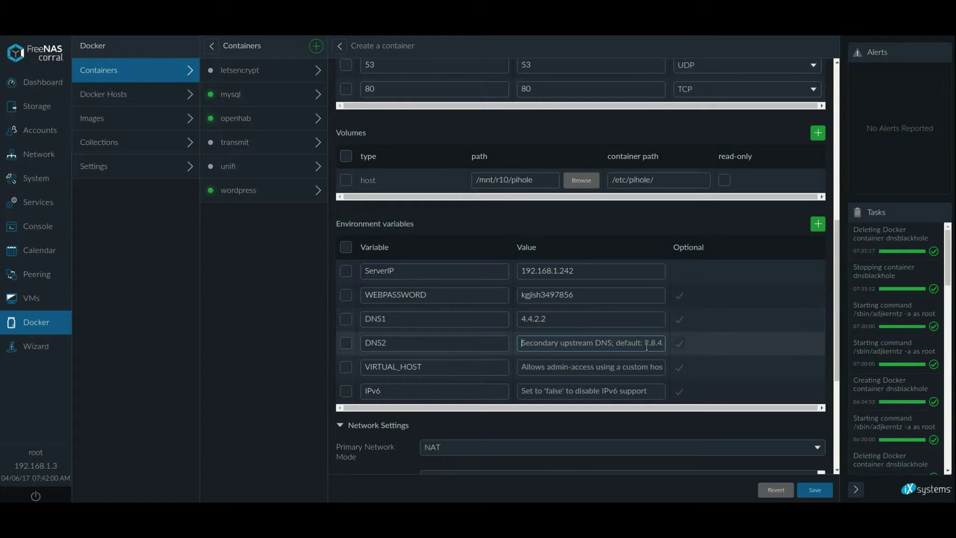
pyautogui.write('8.8.8')
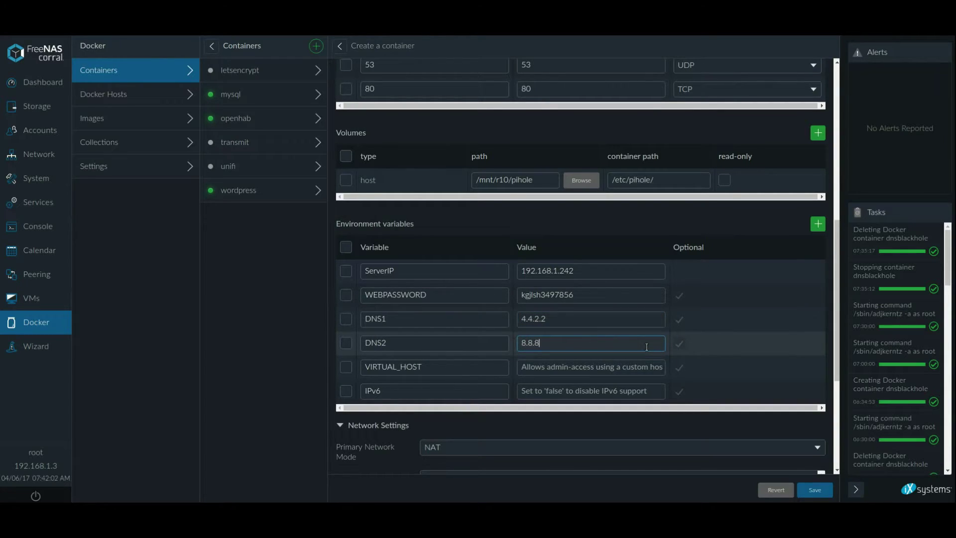
pyautogui.write('.8')
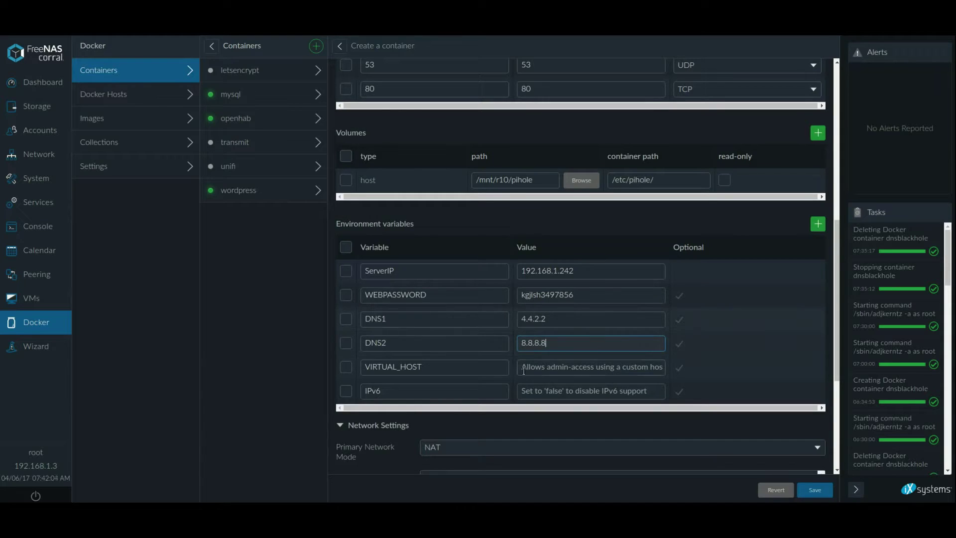
# Set the VIRTUAL_HOST variable to dnsblackhole.me.
pyautogui.click(559, 366)
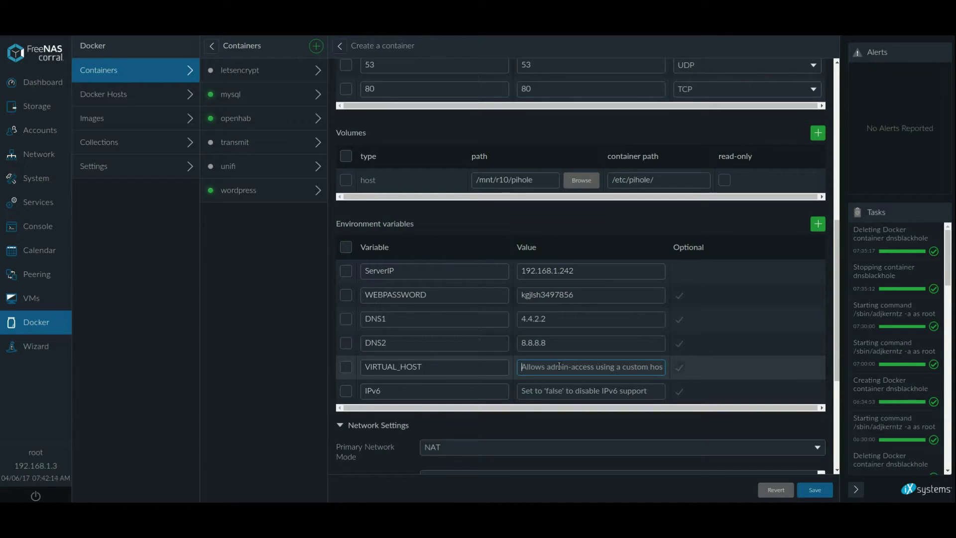
pyautogui.write('dns')
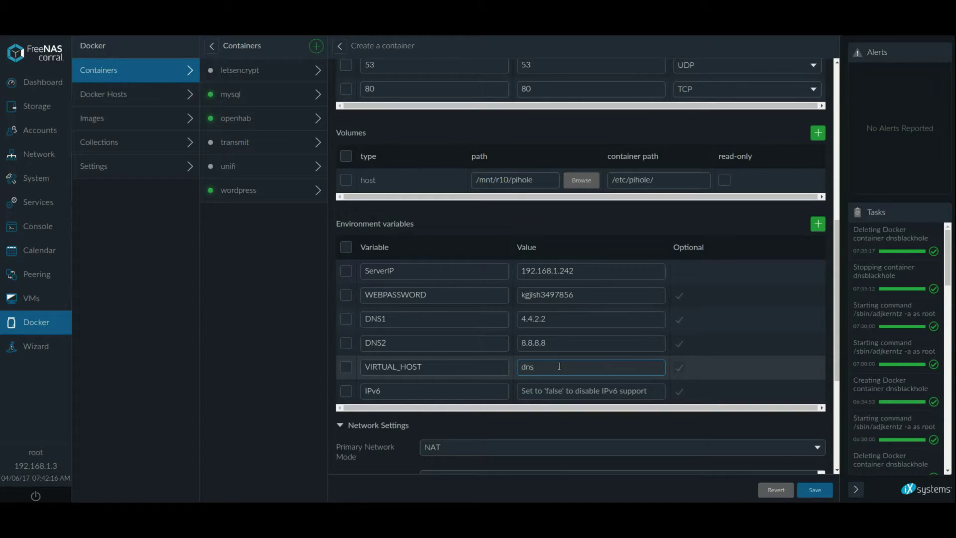
pyautogui.write('blackhole.me')
pyautogui.click(591, 392)
# Set IPv6 to false and switch the primary network mode to Bridged.
pyautogui.write('false')
pyautogui.scroll(-3, 588, 351)
pyautogui.click(505, 291)
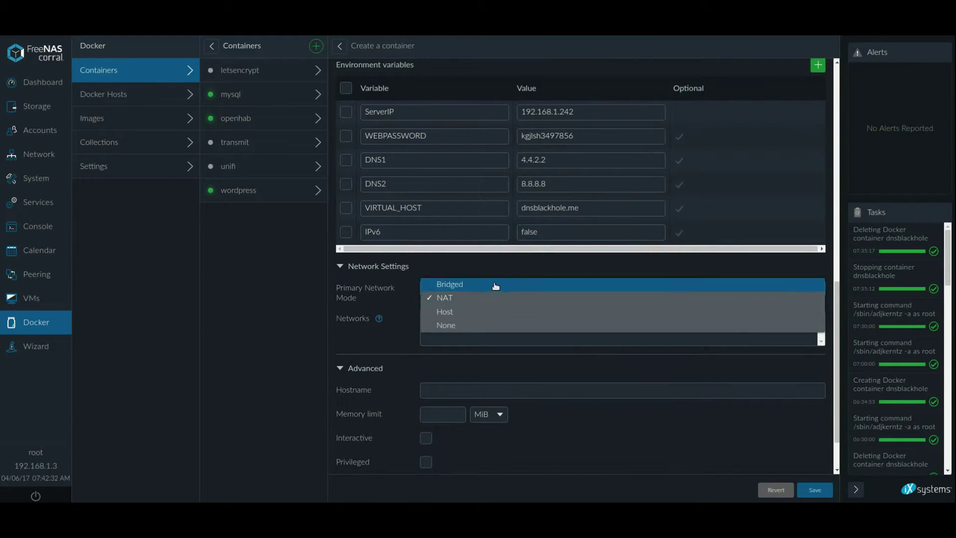
pyautogui.click(494, 285)
# Copy 192.168.1.242 into the IP address field and generate a MAC address.
pyautogui.click(473, 342)
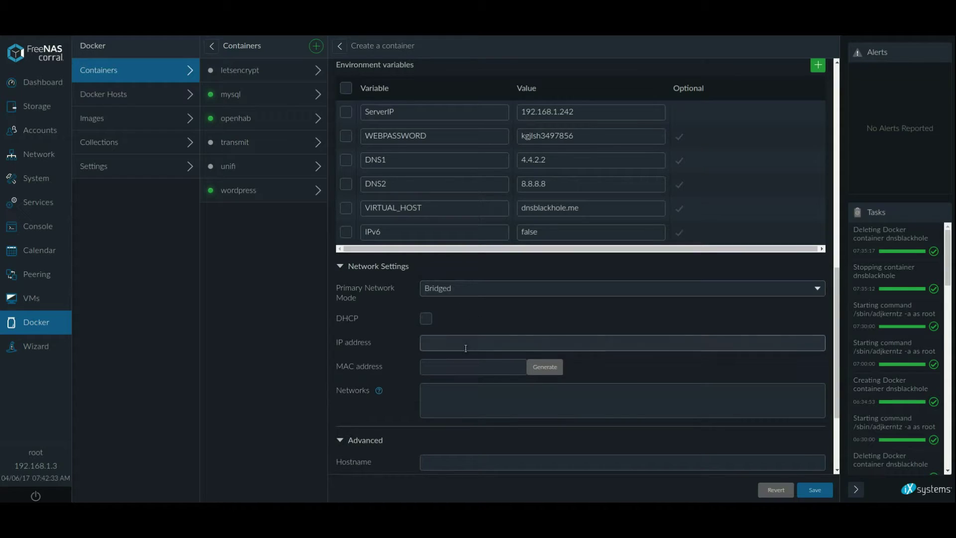
pyautogui.doubleClick(579, 112)
pyautogui.rightClick(524, 111)
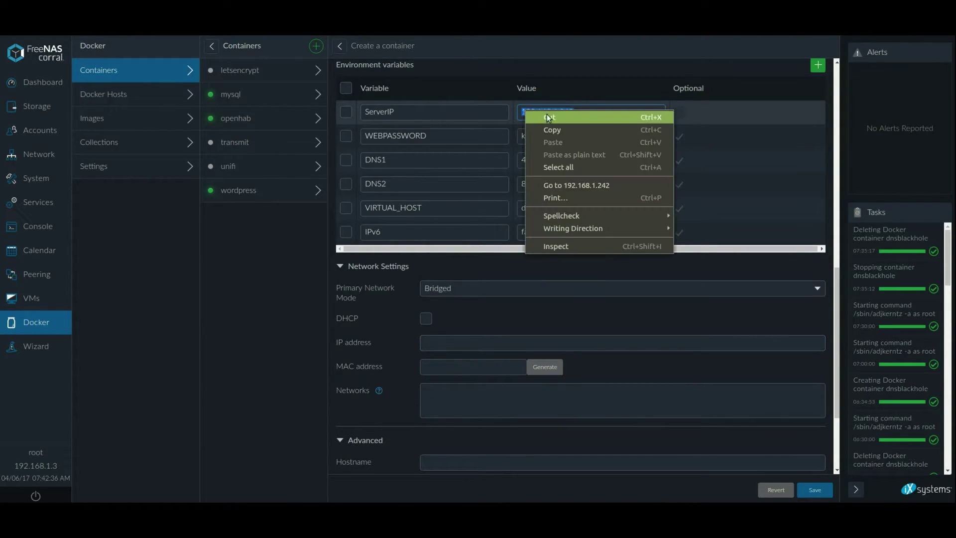
pyautogui.click(540, 131)
pyautogui.click(451, 343)
pyautogui.hotkey('ctrl', 'v')
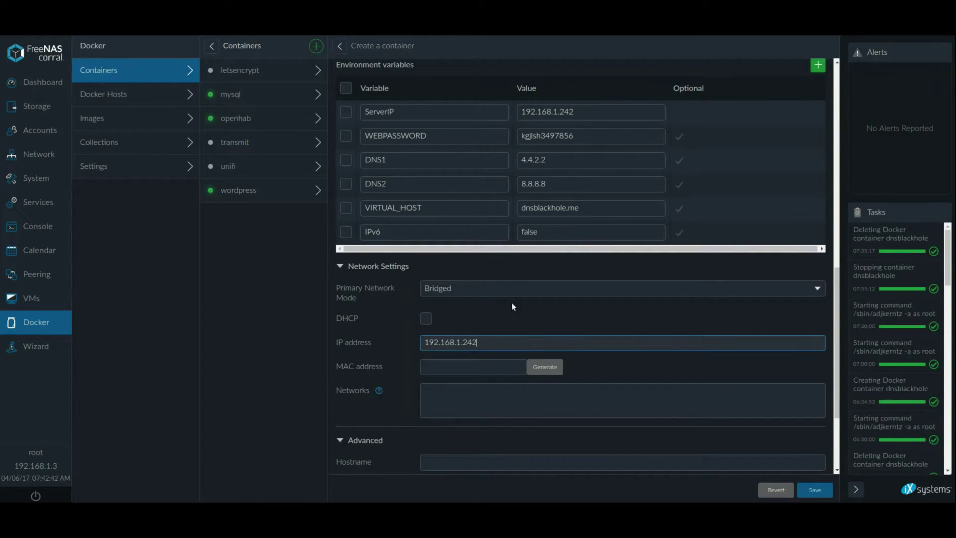
pyautogui.click(541, 368)
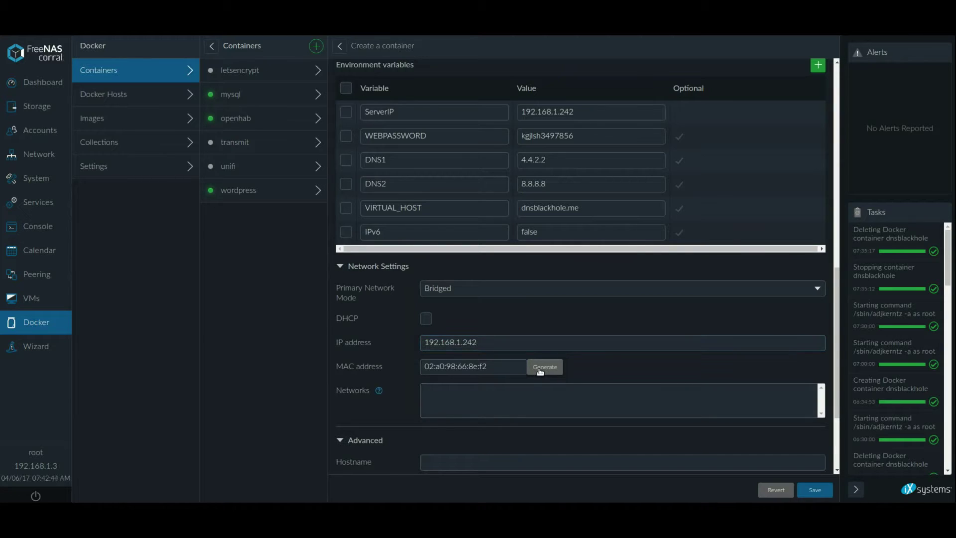
pyautogui.scroll(-3, 442, 395)
# Enable Interactive, set hostname dnspie.me, and save the dnsblackhole container.
pyautogui.click(443, 329)
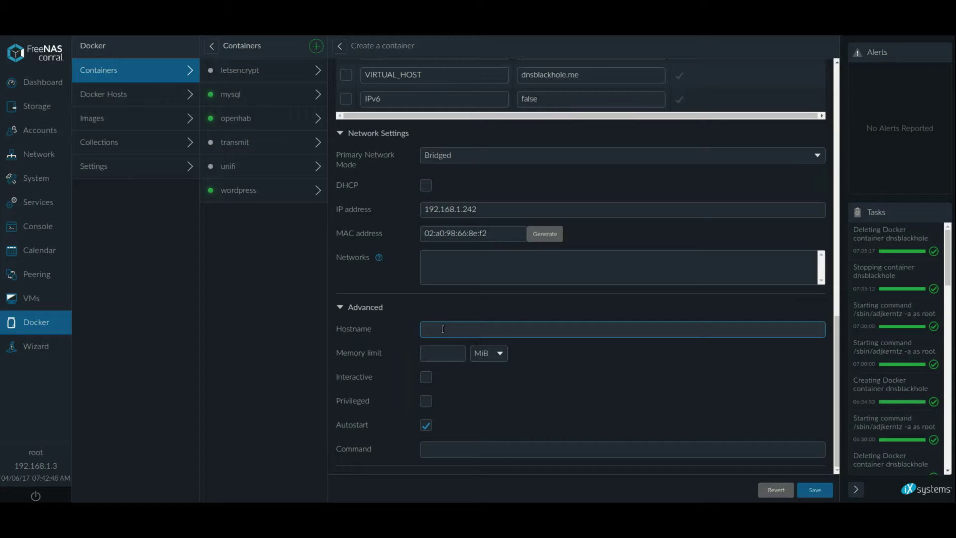
pyautogui.click(425, 377)
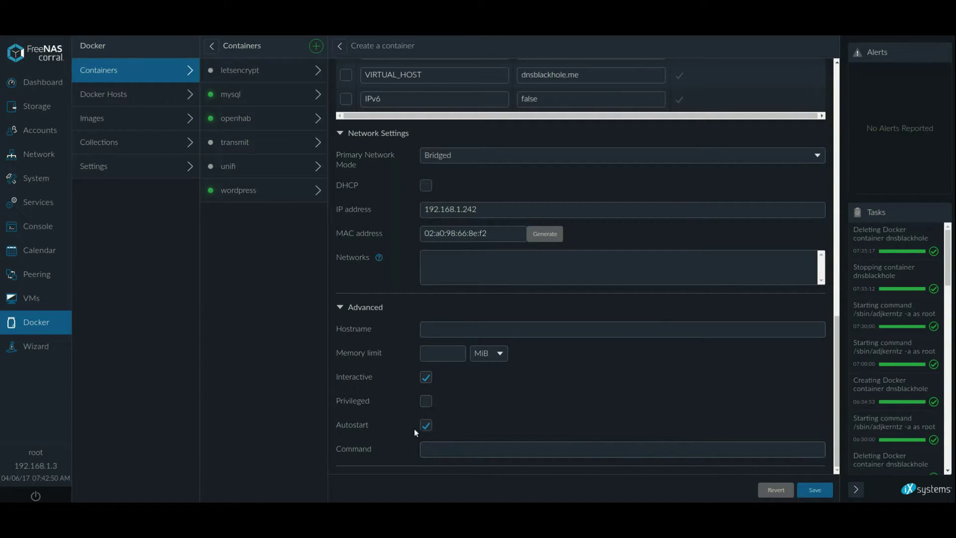
pyautogui.click(503, 331)
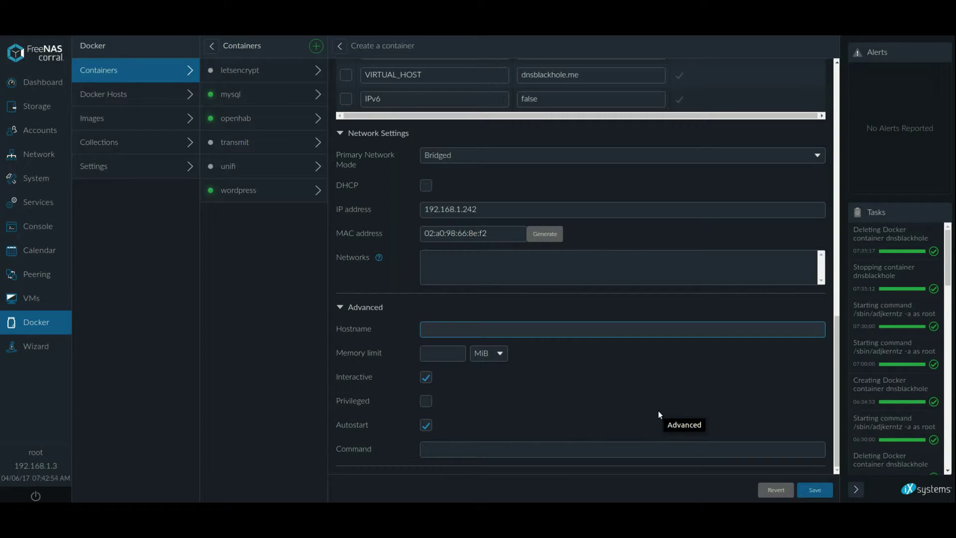
pyautogui.write('dnspie.me')
pyautogui.click(809, 490)
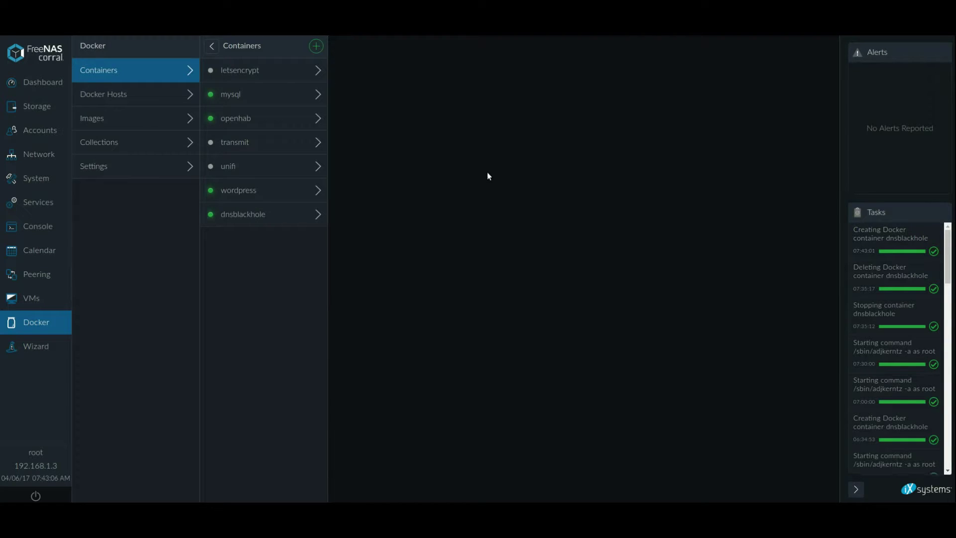
# Open dnsblackhole's details and copy its WEBPASSWORD environment value.
pyautogui.click(282, 221)
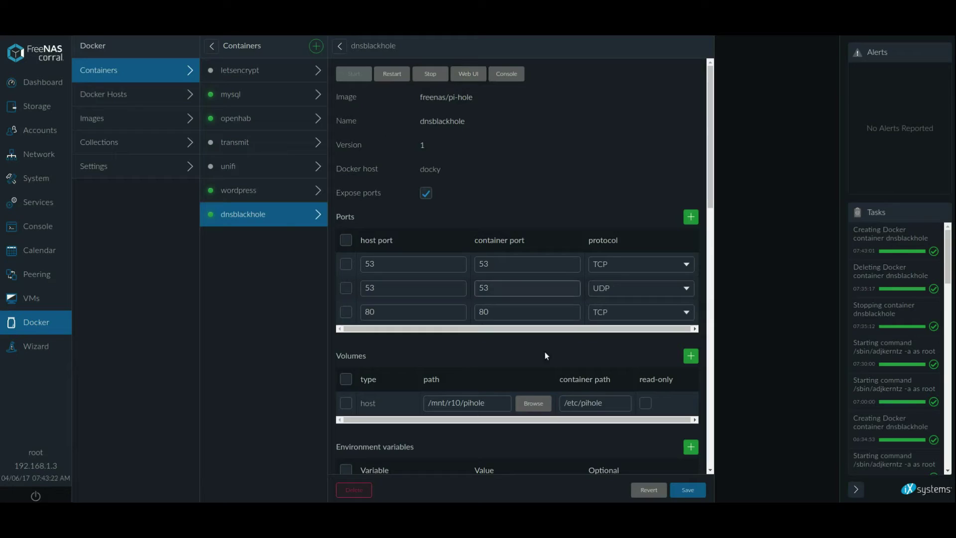
pyautogui.scroll(-5, 545, 352)
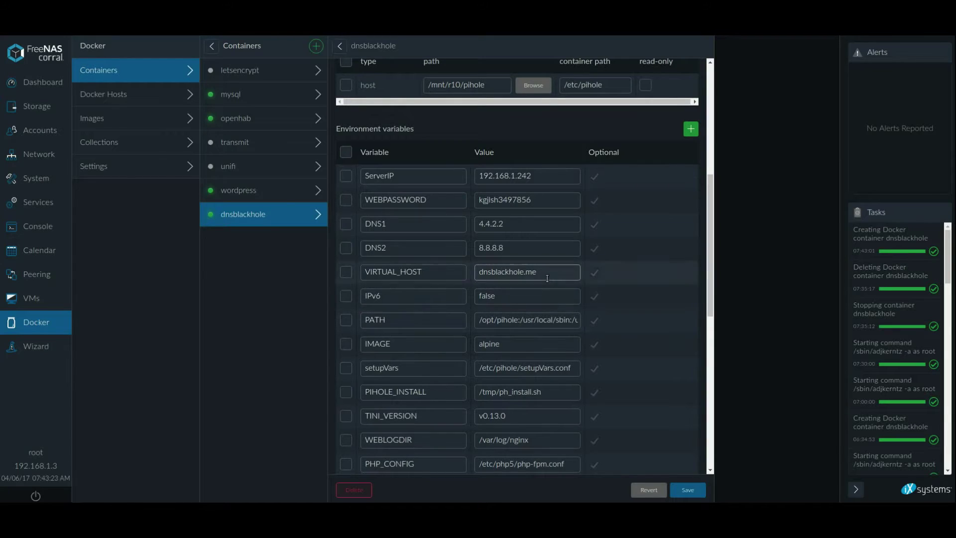
pyautogui.doubleClick(490, 200)
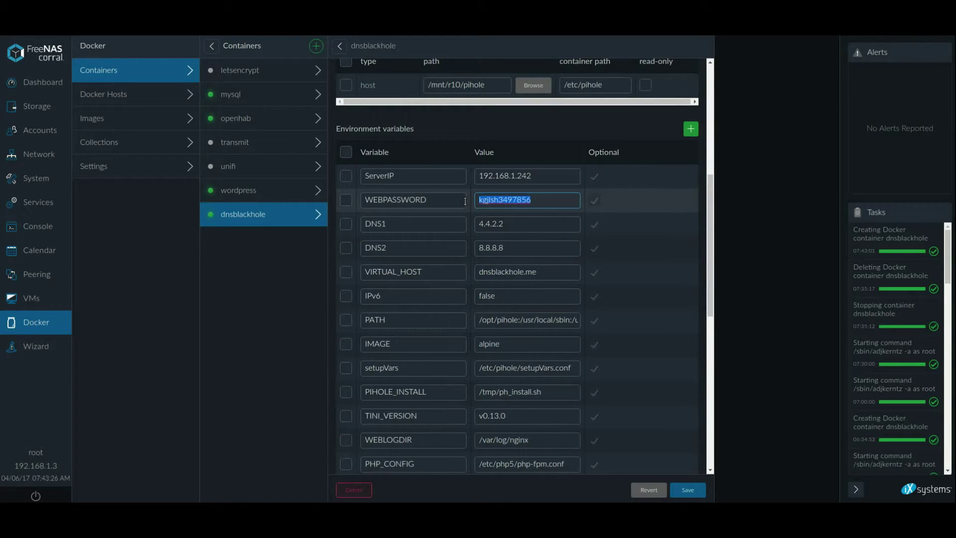
pyautogui.rightClick(490, 200)
pyautogui.click(521, 259)
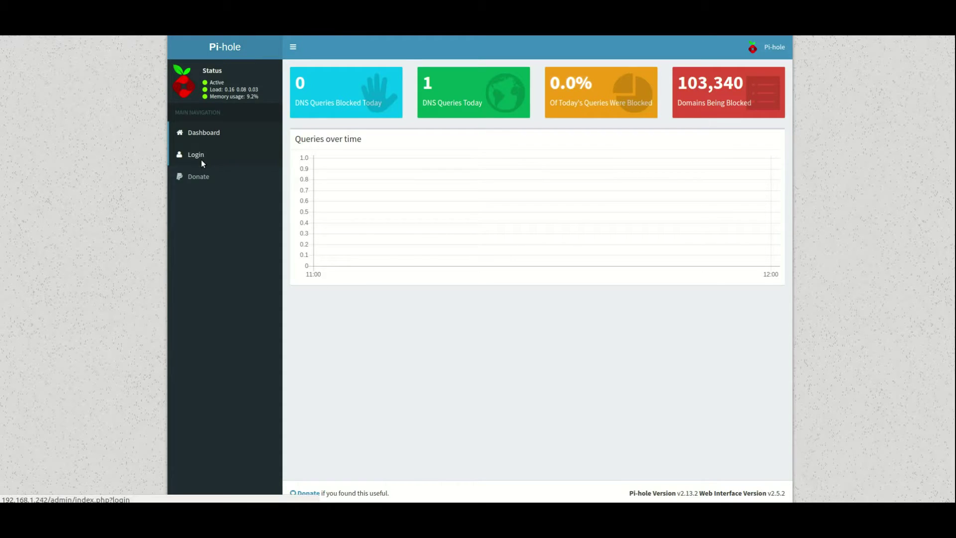
# Sign in to Pi-hole admin with the copied web password and store it in the browser.
pyautogui.click(201, 163)
pyautogui.click(486, 303)
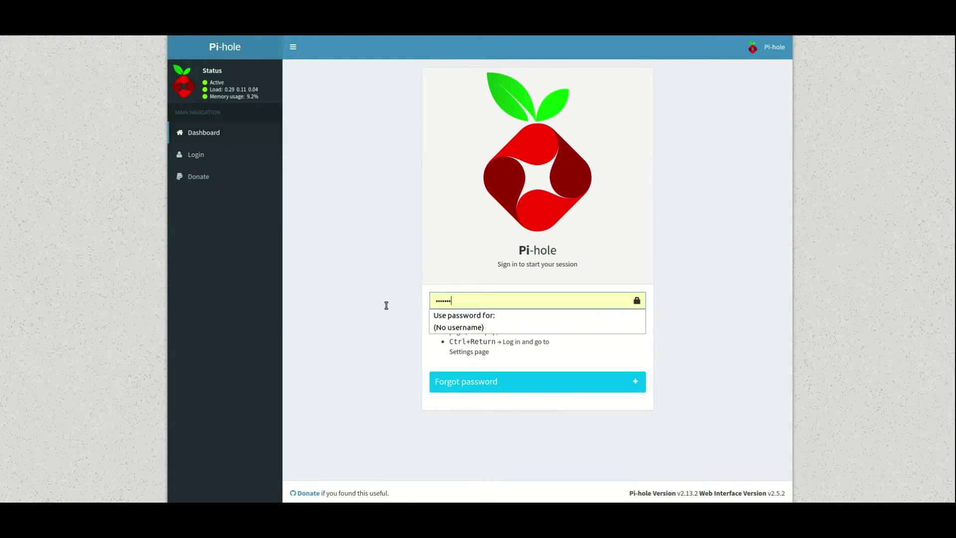
pyautogui.press('BackSpace')
pyautogui.press('BackSpace')
pyautogui.press('BackSpace')
pyautogui.press('BackSpace')
pyautogui.press('BackSpace')
pyautogui.press('BackSpace')
pyautogui.press('BackSpace')
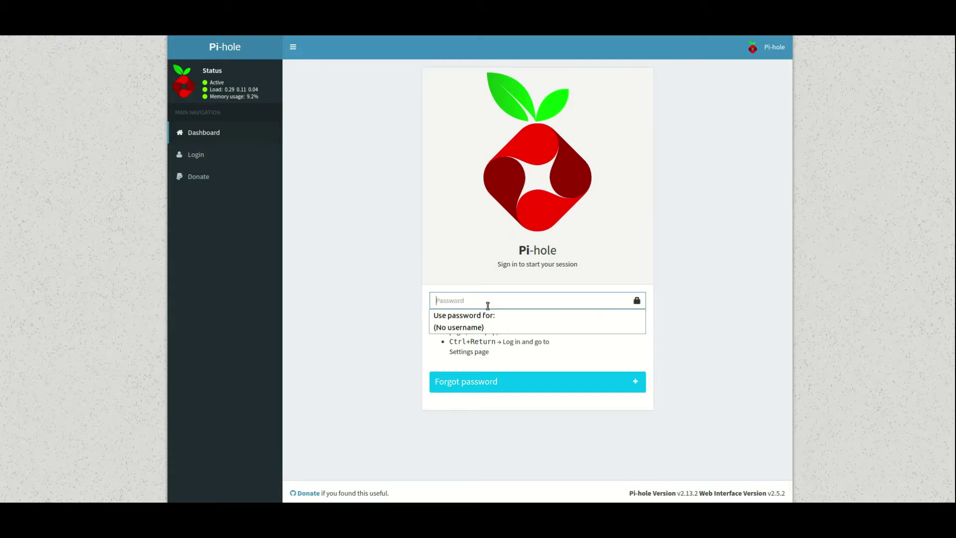
pyautogui.hotkey('ctrl', 'v')
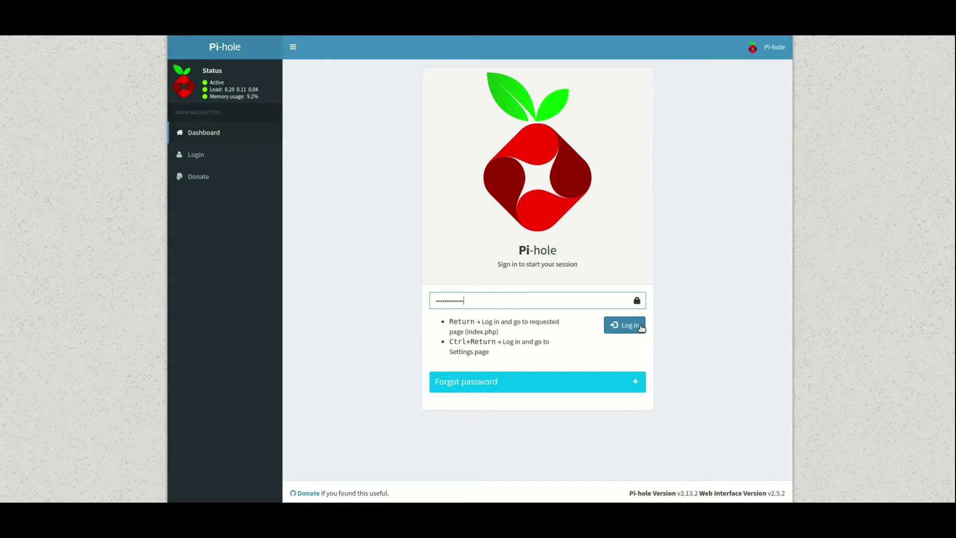
pyautogui.click(641, 326)
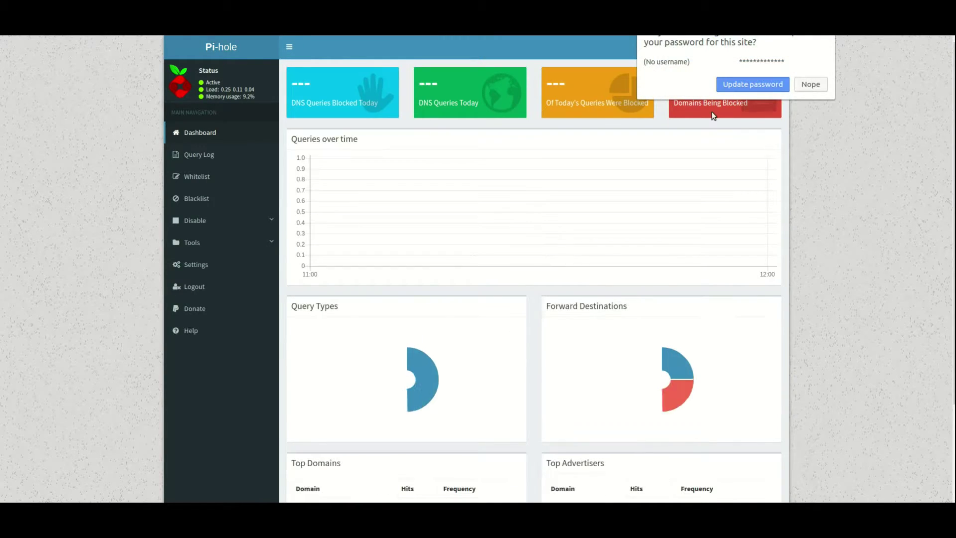
pyautogui.click(764, 86)
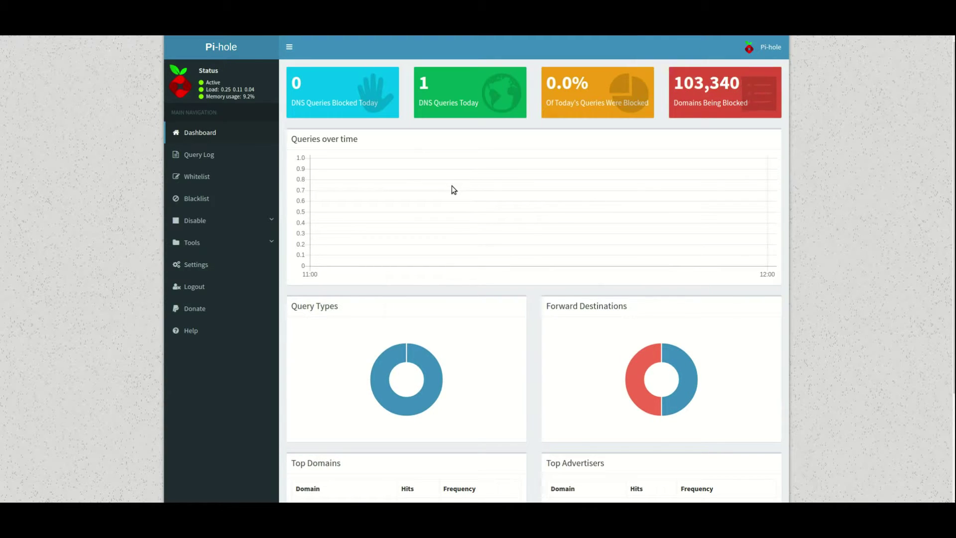
pyautogui.scroll(-3, 561, 266)
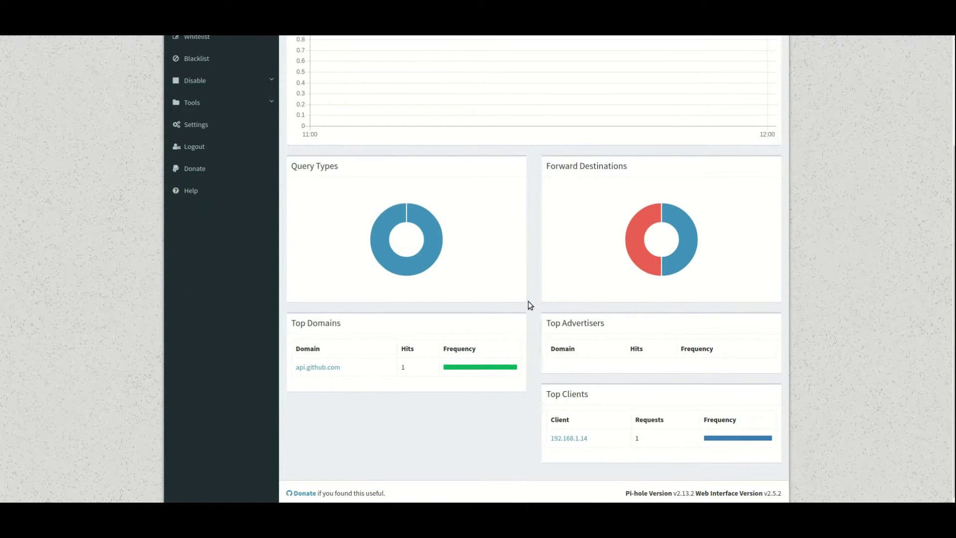
# In Pi-hole Settings, add OpenDNS (Primary) and OpenDNS (Secondary) as upstream DNS servers and save.
pyautogui.scroll(3, 529, 302)
pyautogui.click(202, 266)
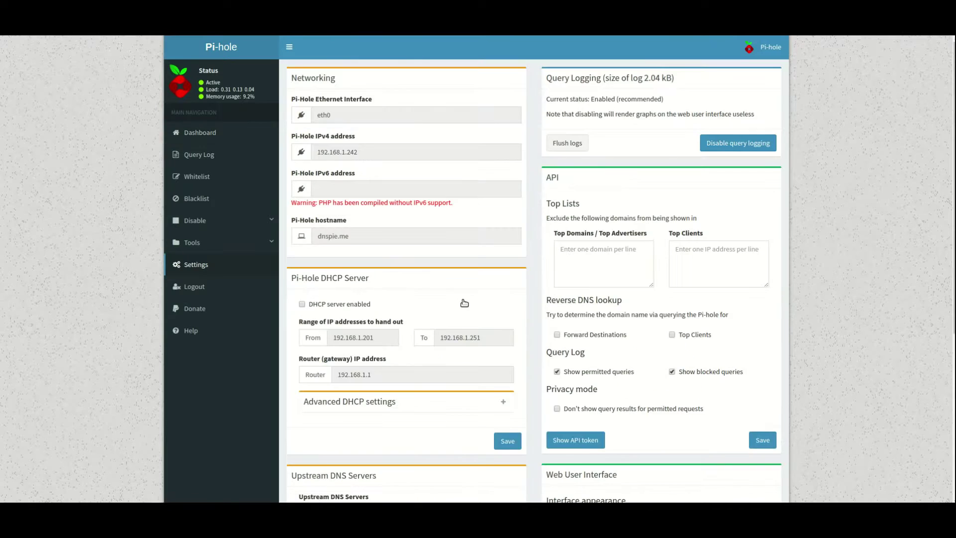
pyautogui.scroll(-5, 469, 335)
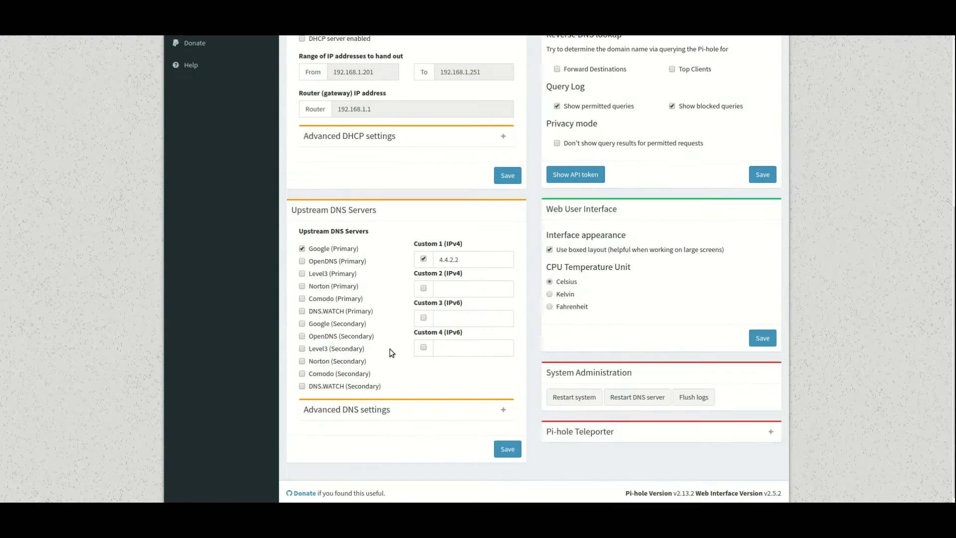
pyautogui.click(301, 261)
pyautogui.click(302, 336)
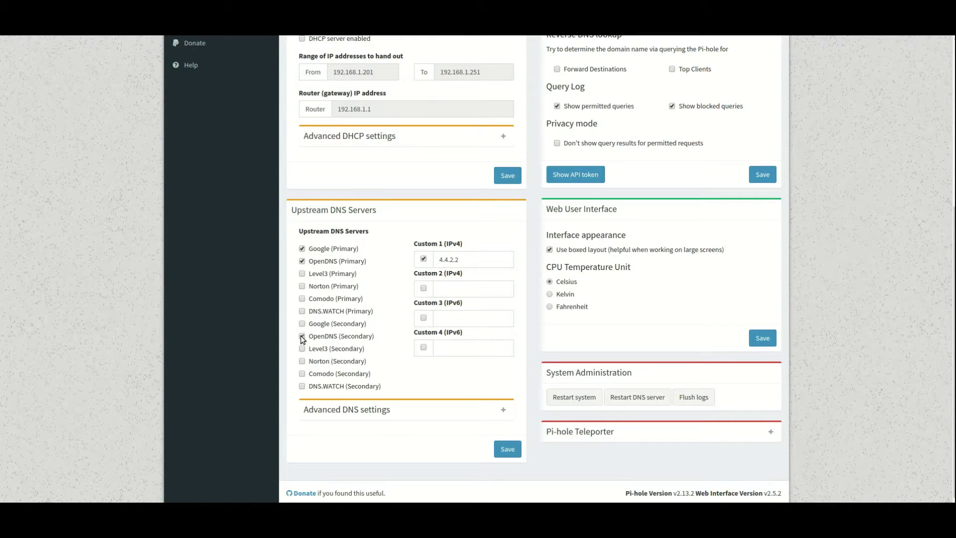
pyautogui.click(514, 454)
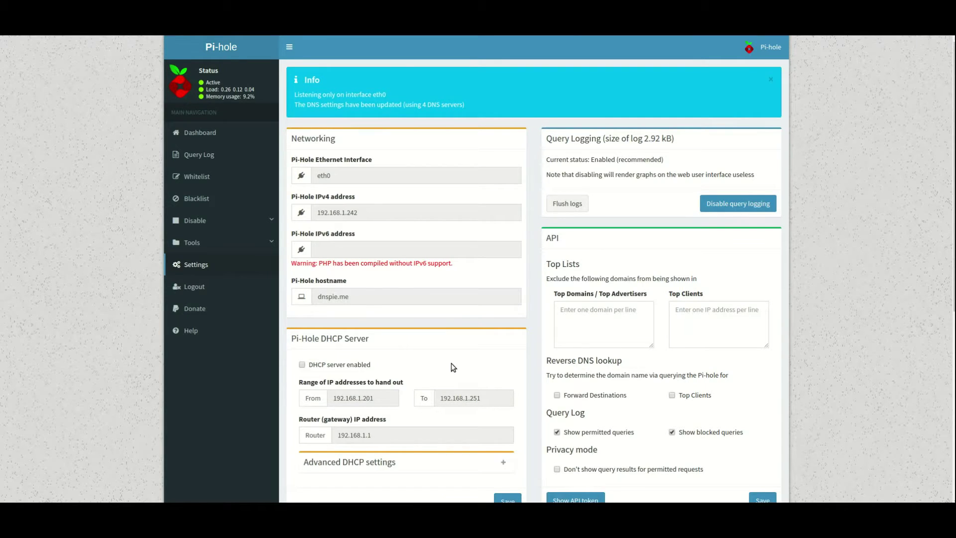
# Restart the Pi-hole DNS server so the new upstream servers apply.
pyautogui.scroll(-1, 695, 165)
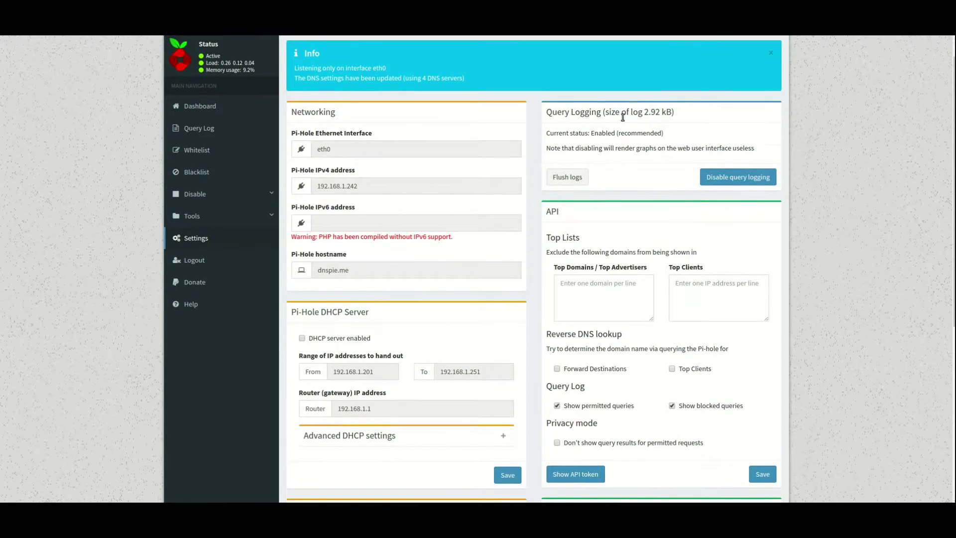
pyautogui.scroll(-4, 622, 120)
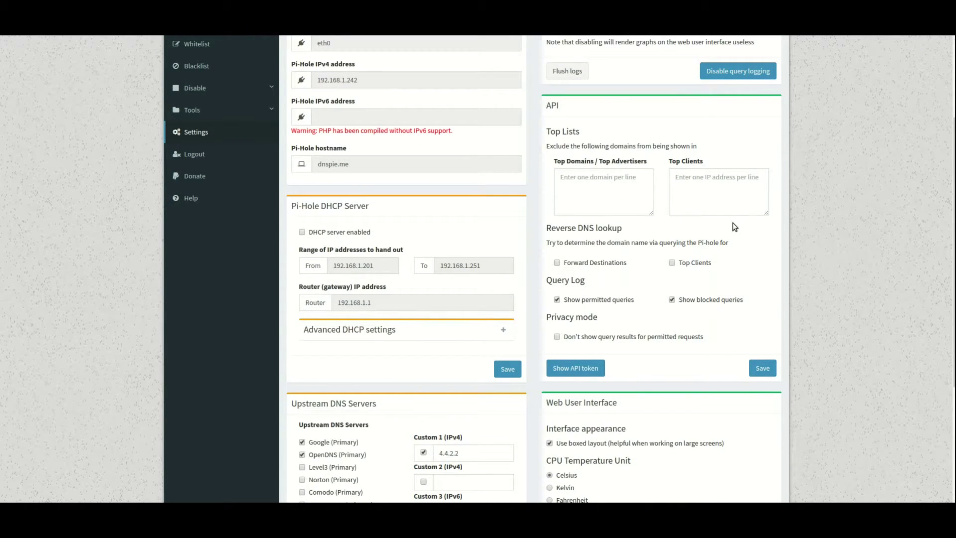
pyautogui.scroll(-5, 764, 239)
pyautogui.scroll(-2, 709, 321)
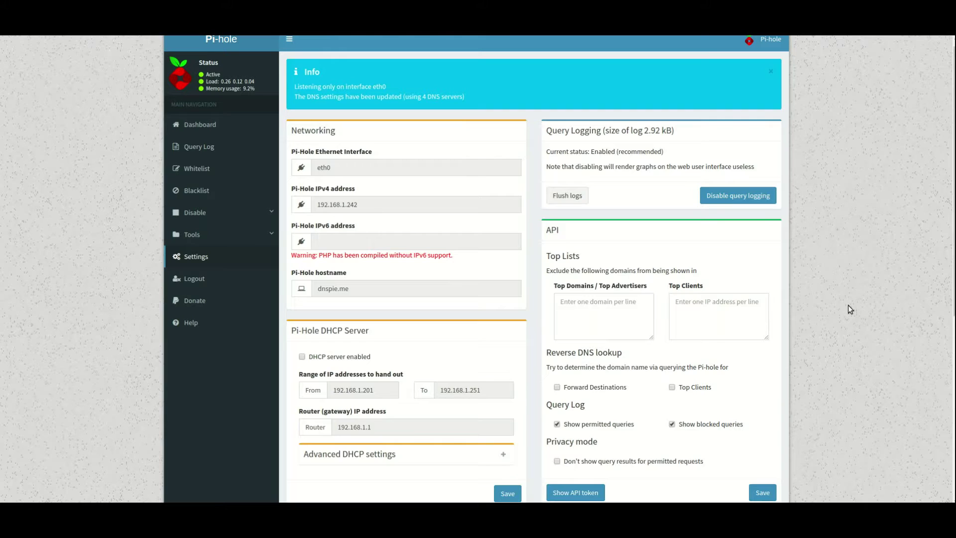
pyautogui.scroll(-5, 791, 301)
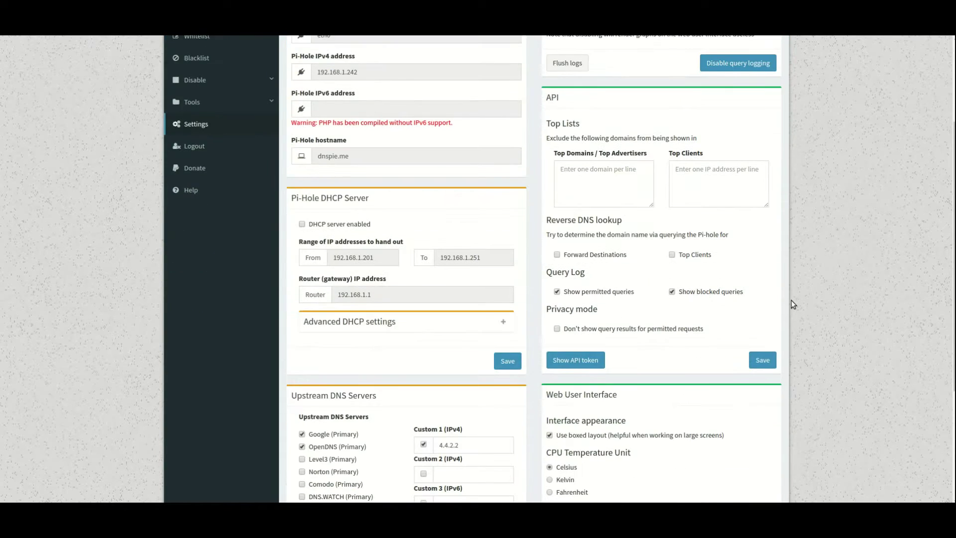
pyautogui.scroll(-1, 793, 304)
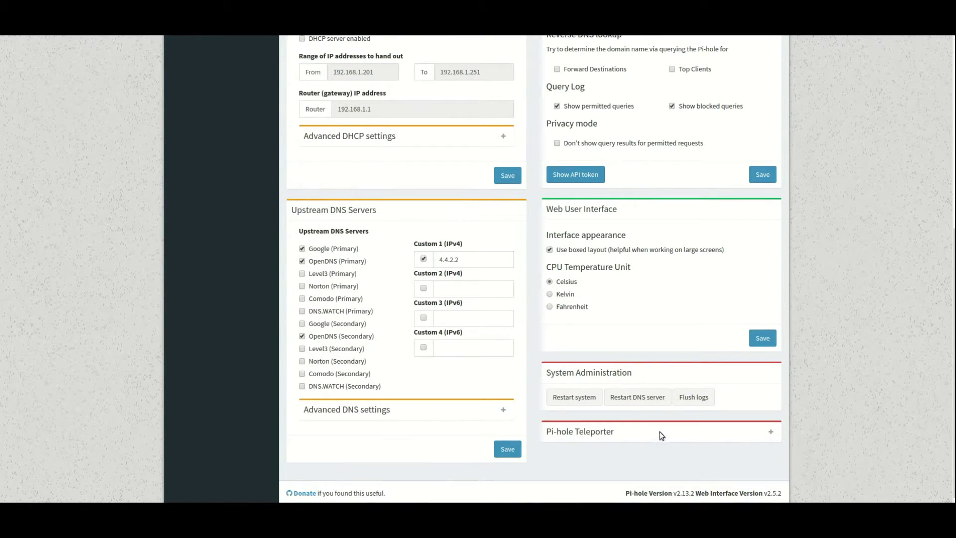
pyautogui.click(642, 398)
pyautogui.scroll(4, 833, 306)
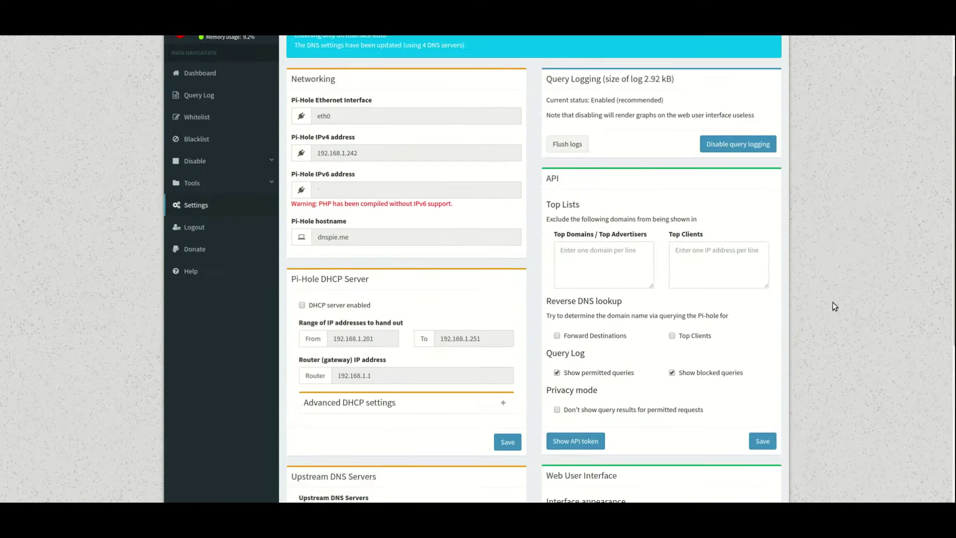
pyautogui.click(192, 98)
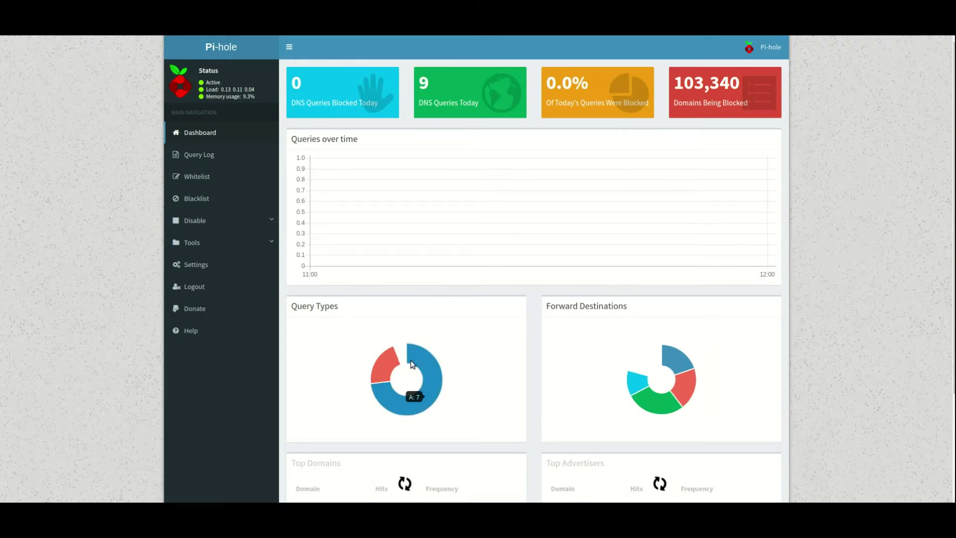
pyautogui.scroll(-2, 554, 344)
pyautogui.scroll(-2, 471, 366)
pyautogui.scroll(3, 482, 356)
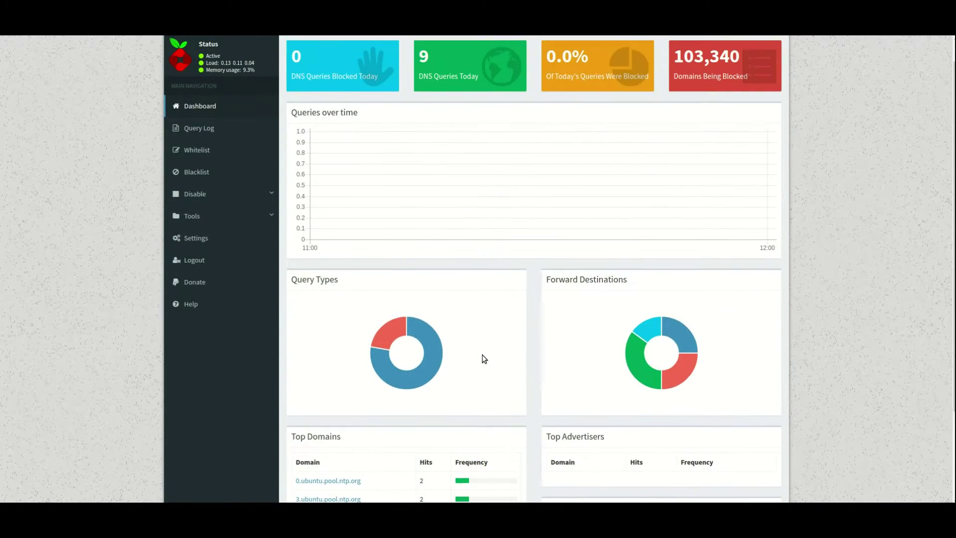
pyautogui.scroll(-4, 362, 444)
pyautogui.scroll(2, 458, 357)
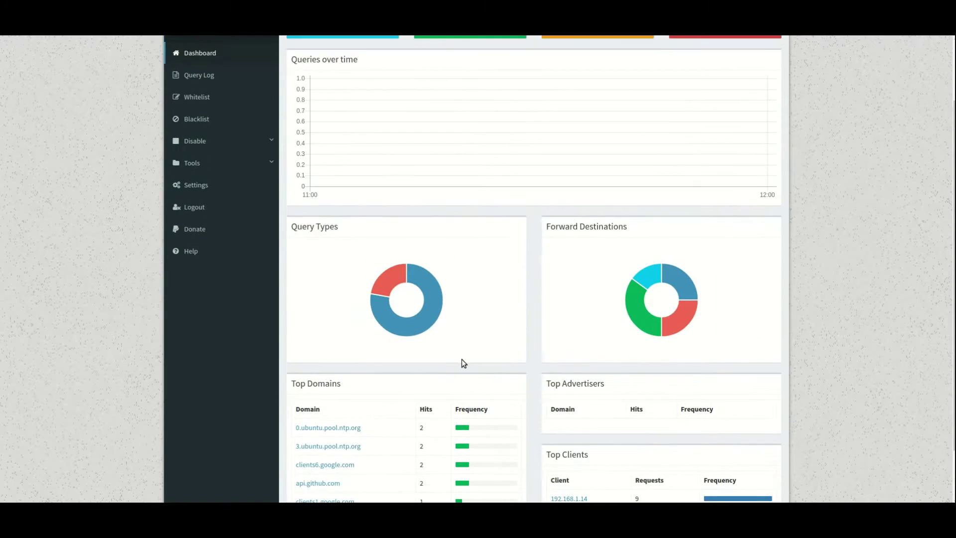
pyautogui.scroll(2, 544, 359)
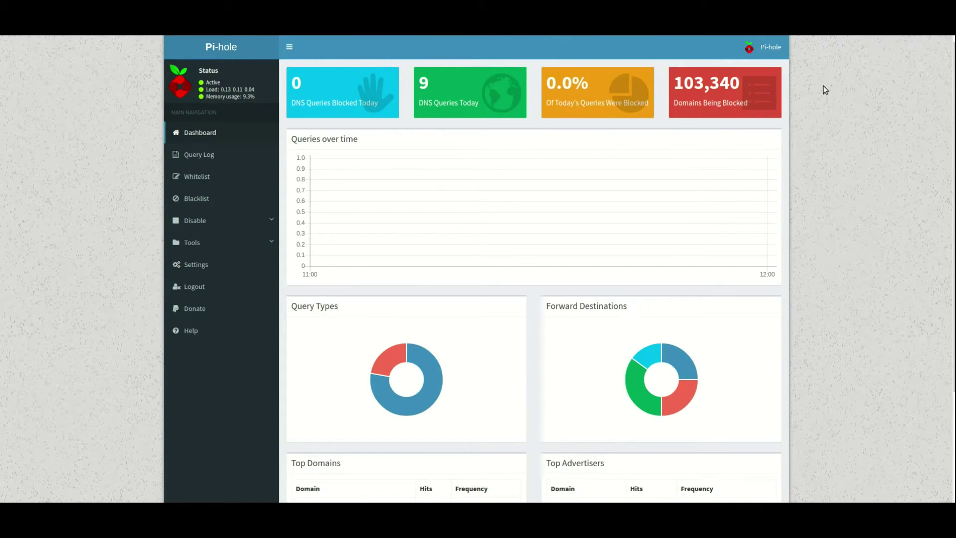
# Prepend 192.168.1.242 before 192.168.1.1 in Wired connection 1's IPv4 DNS servers and save.
pyautogui.click(837, 30)
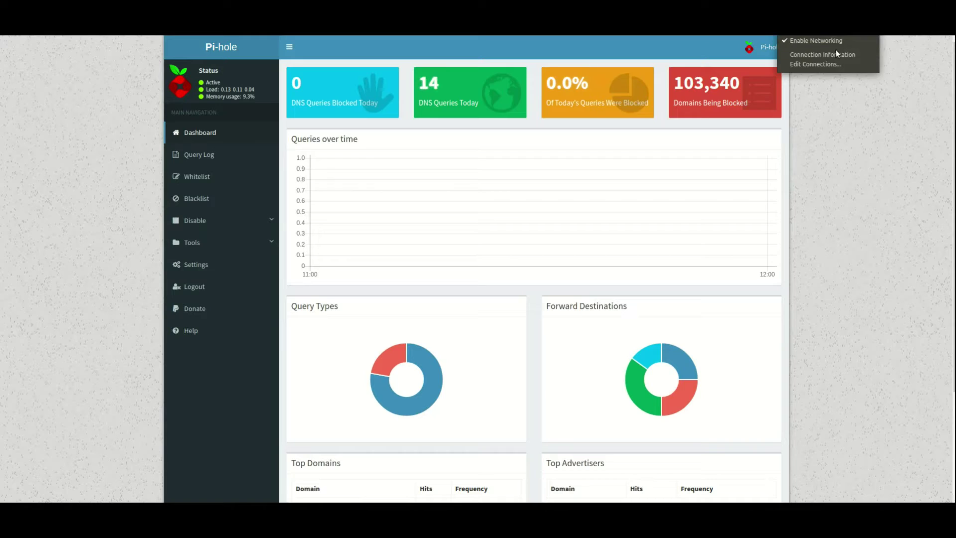
pyautogui.click(829, 65)
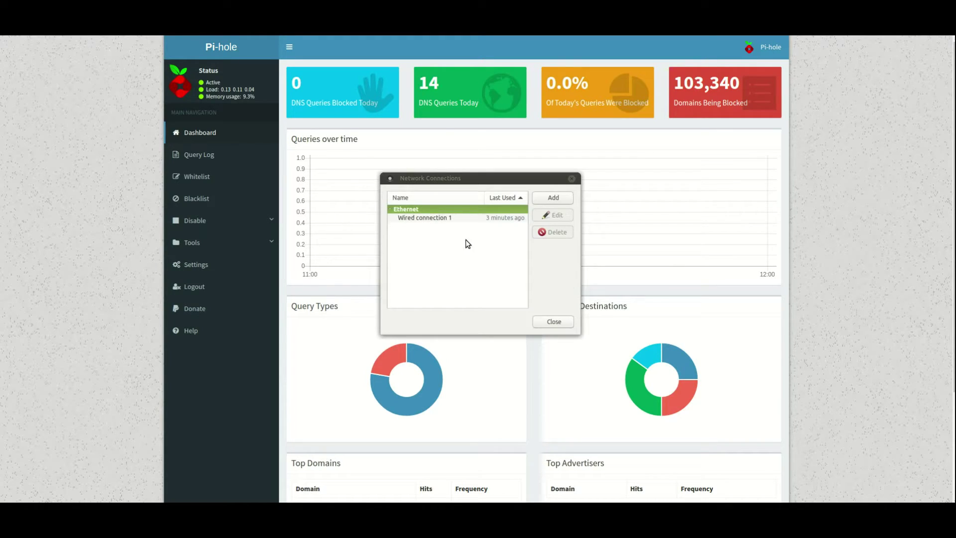
pyautogui.click(463, 220)
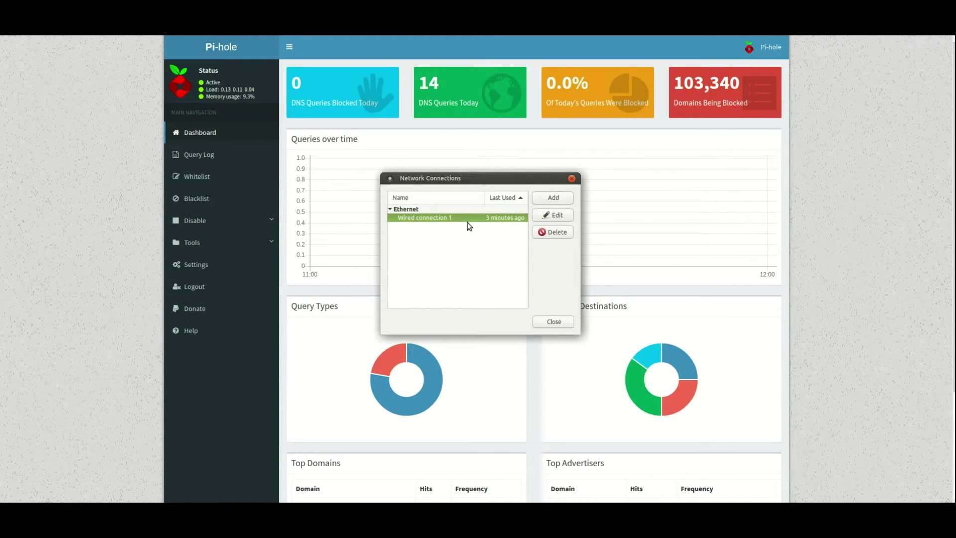
pyautogui.click(556, 217)
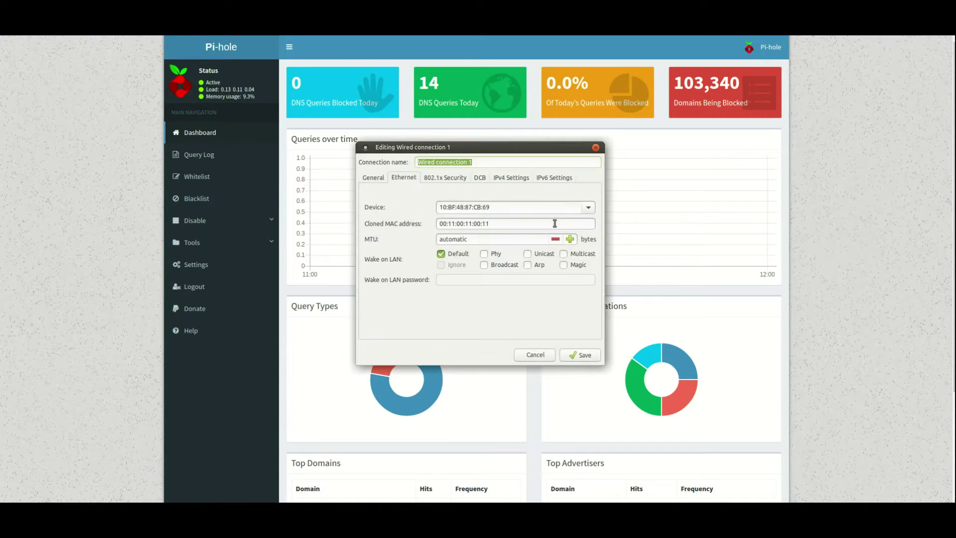
pyautogui.click(504, 176)
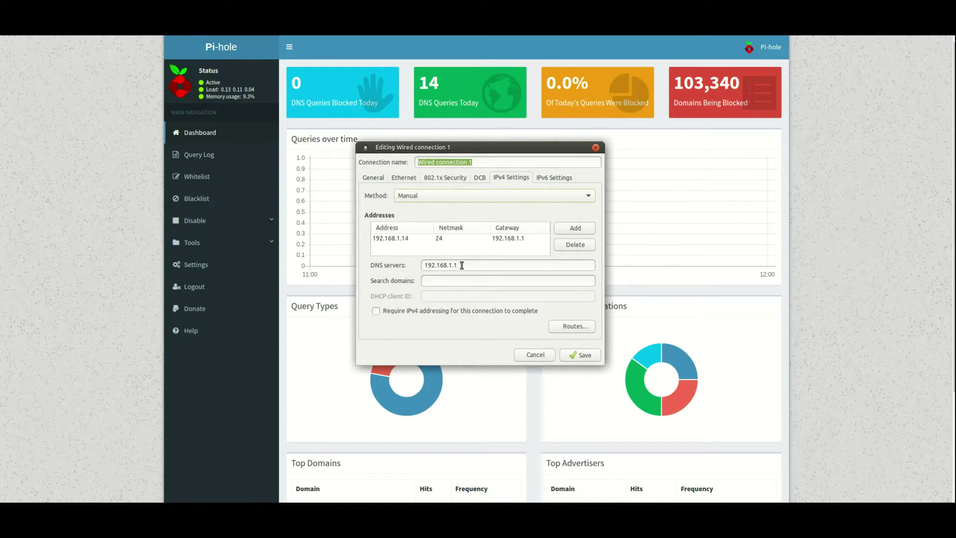
pyautogui.moveTo(461, 265); pyautogui.dragTo(426, 266)
pyautogui.click(426, 265)
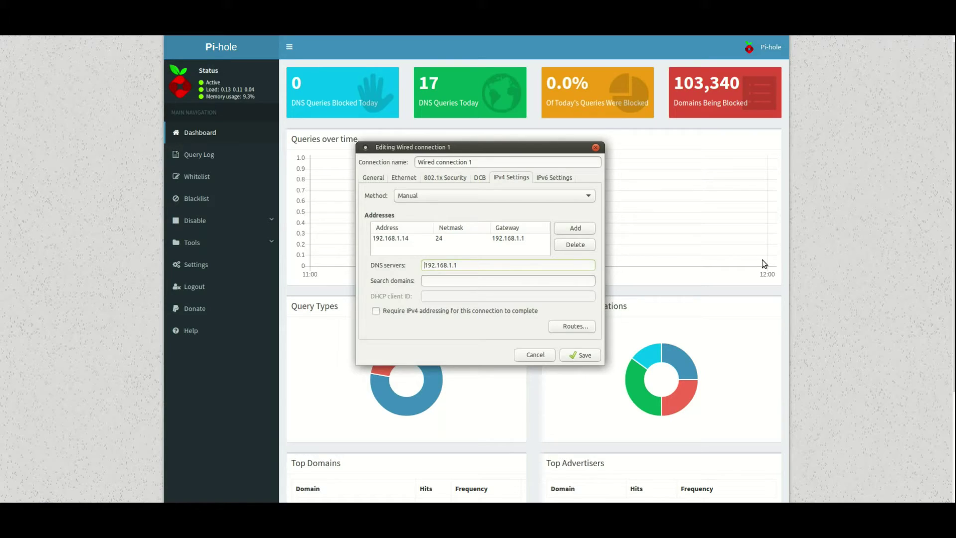
pyautogui.write('192.168.1.242,')
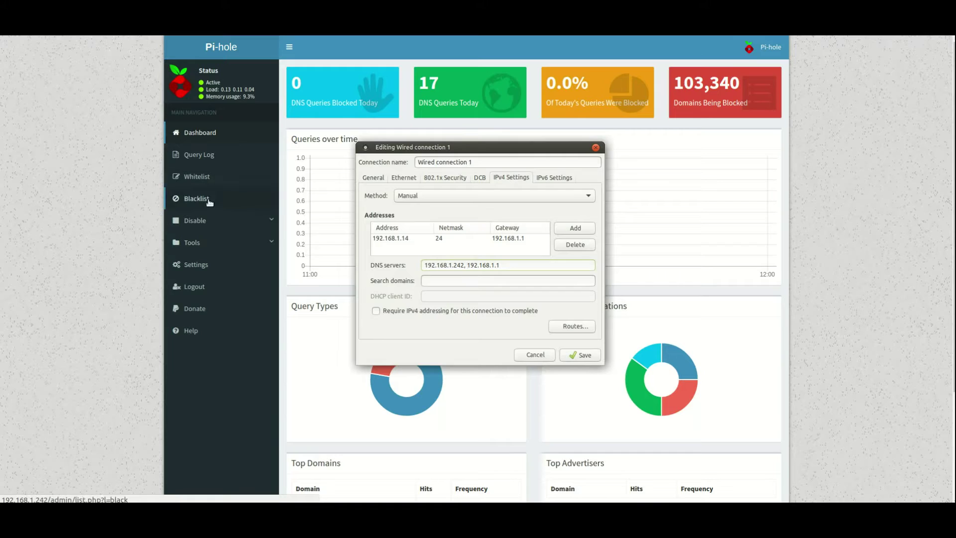
pyautogui.click(581, 356)
# Close Network Connections, then run sudo ifconfig enp3s0 down and up in the terminal.
pyautogui.click(559, 320)
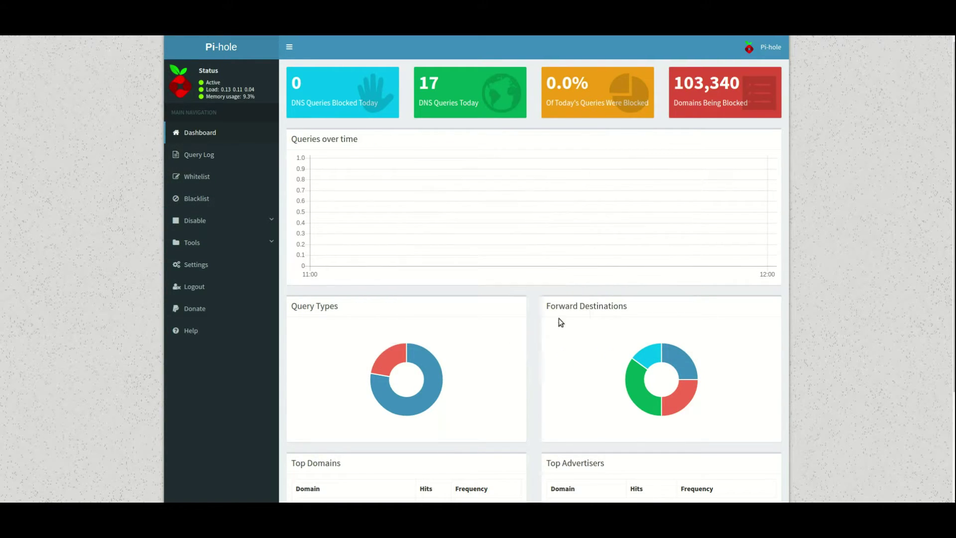
pyautogui.hotkey('alt', 'Tab')
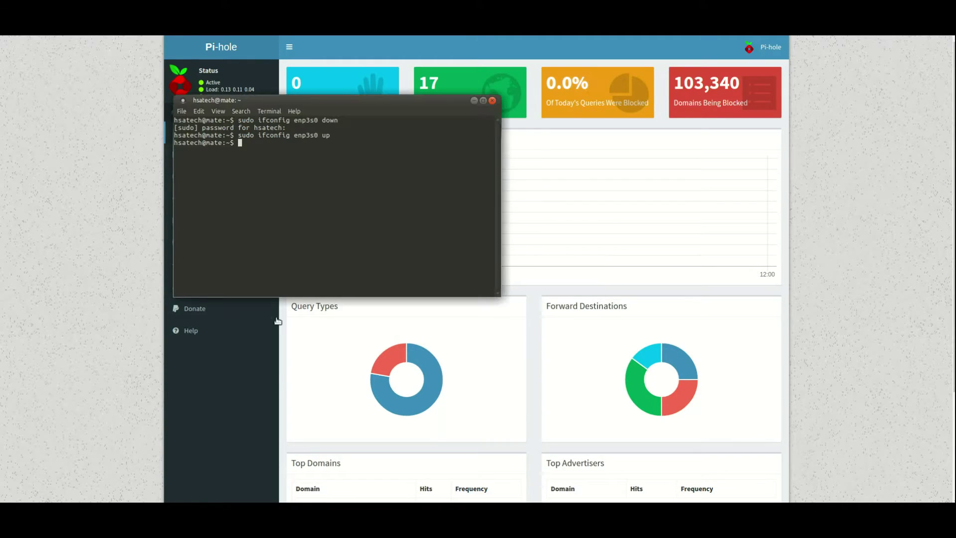
pyautogui.press('Up')
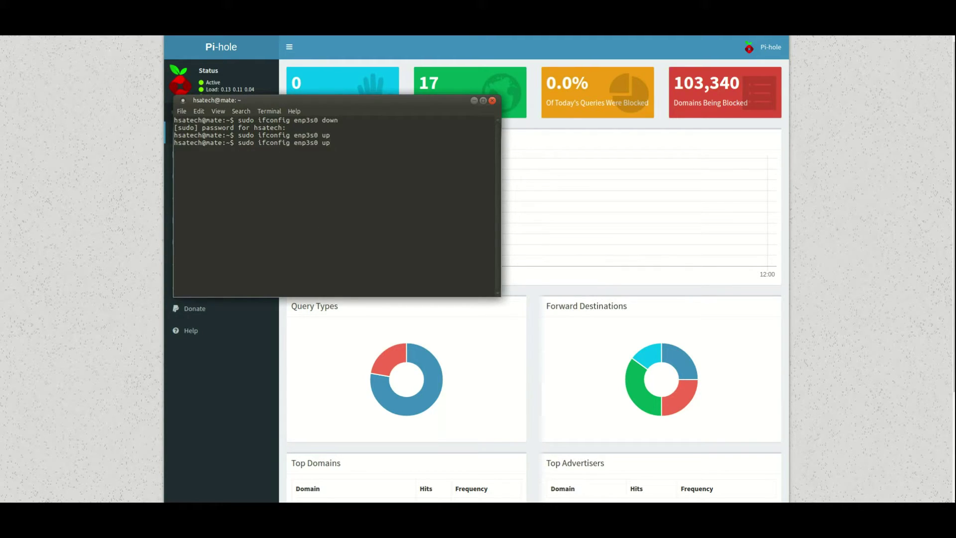
pyautogui.press('BackSpace')
pyautogui.press('BackSpace')
pyautogui.write('down')
pyautogui.press('Return')
pyautogui.press('Return')
pyautogui.press('Up')
pyautogui.press('Up')
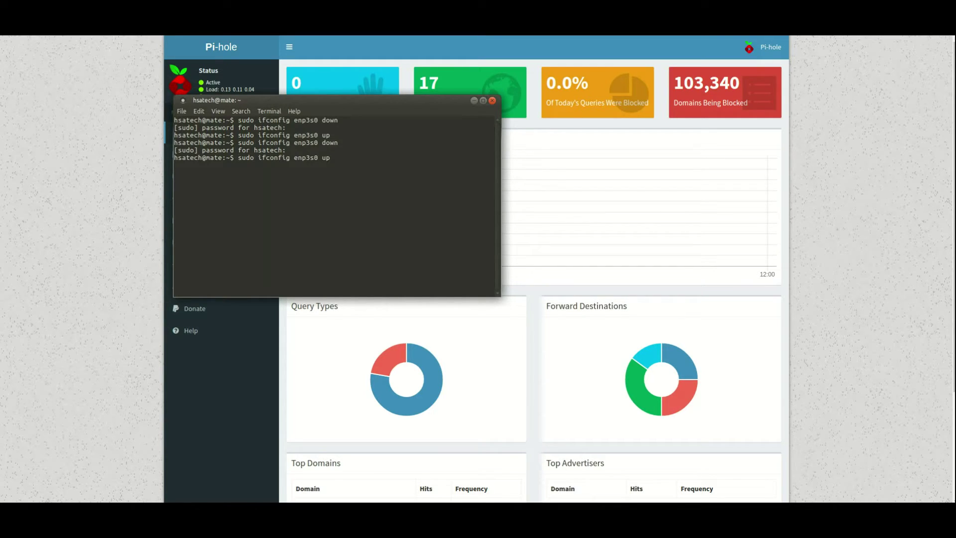
pyautogui.press('Return')
pyautogui.hotkey('ctrl', 'd')
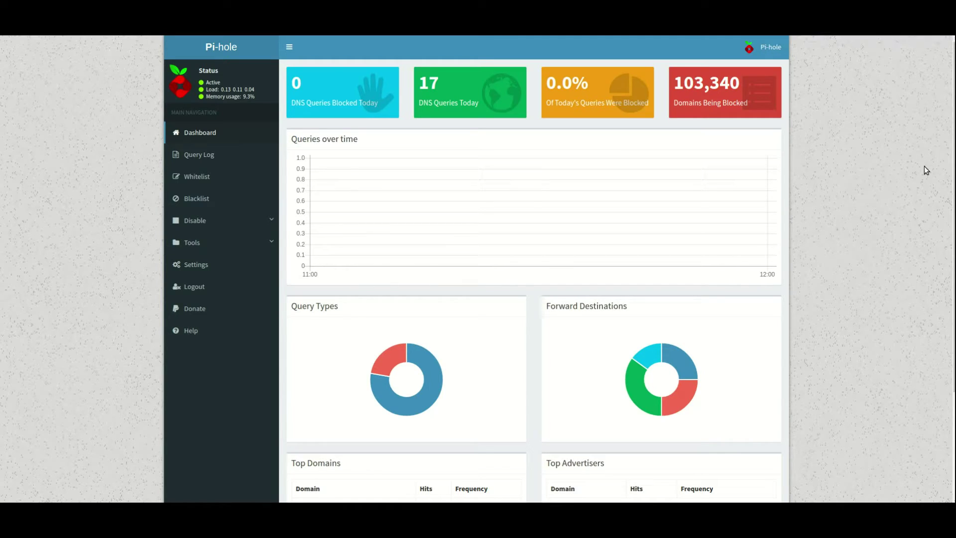
pyautogui.scroll(-3, 508, 294)
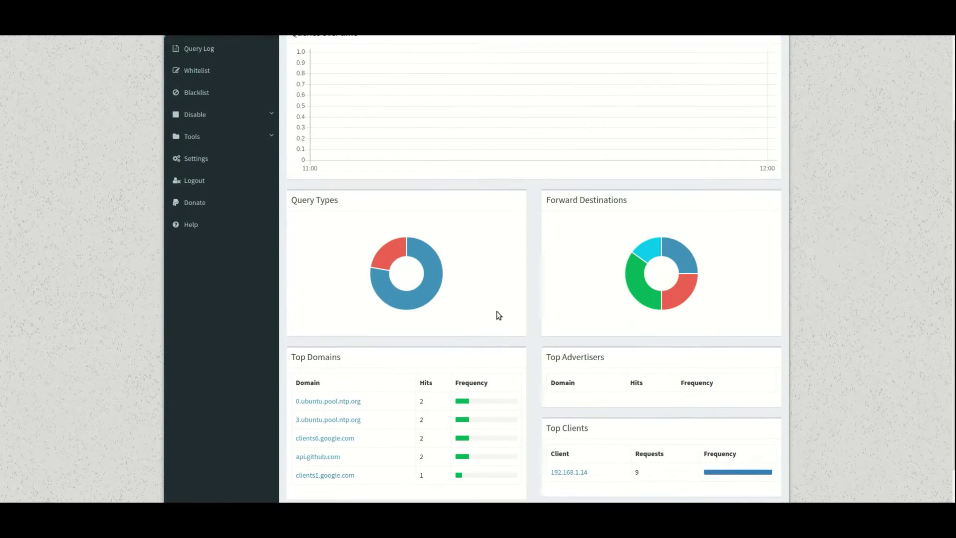
pyautogui.scroll(3, 555, 313)
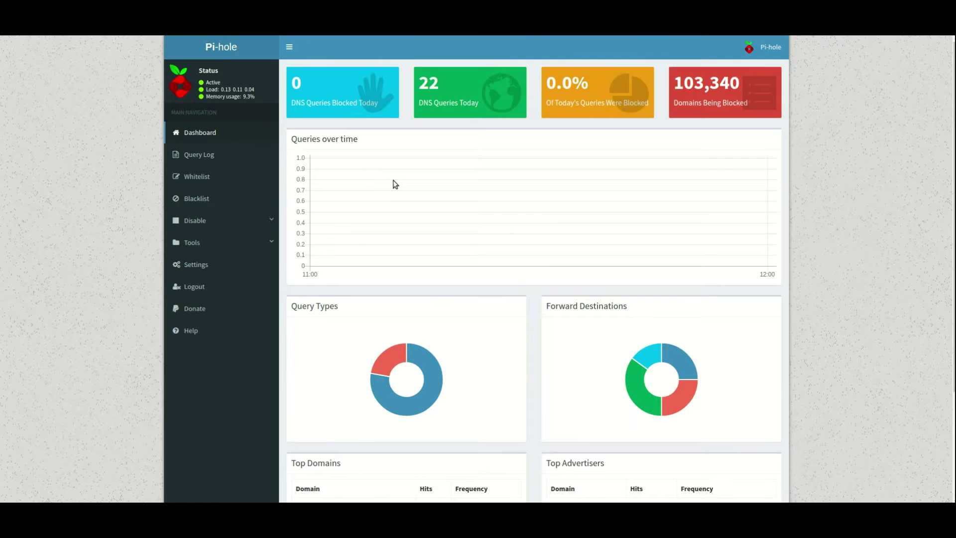
pyautogui.scroll(-4, 836, 351)
pyautogui.scroll(4, 837, 351)
pyautogui.scroll(-1, 514, 329)
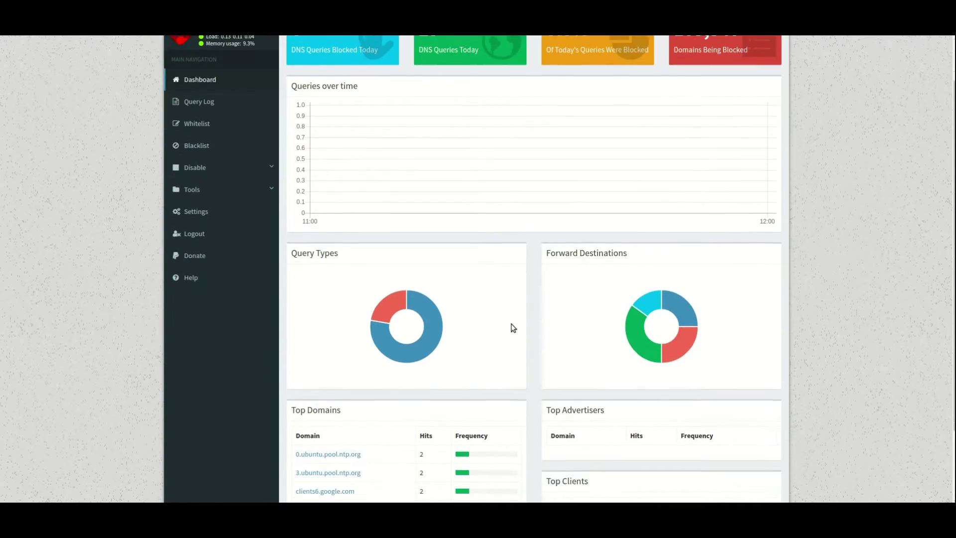
pyautogui.scroll(1, 514, 329)
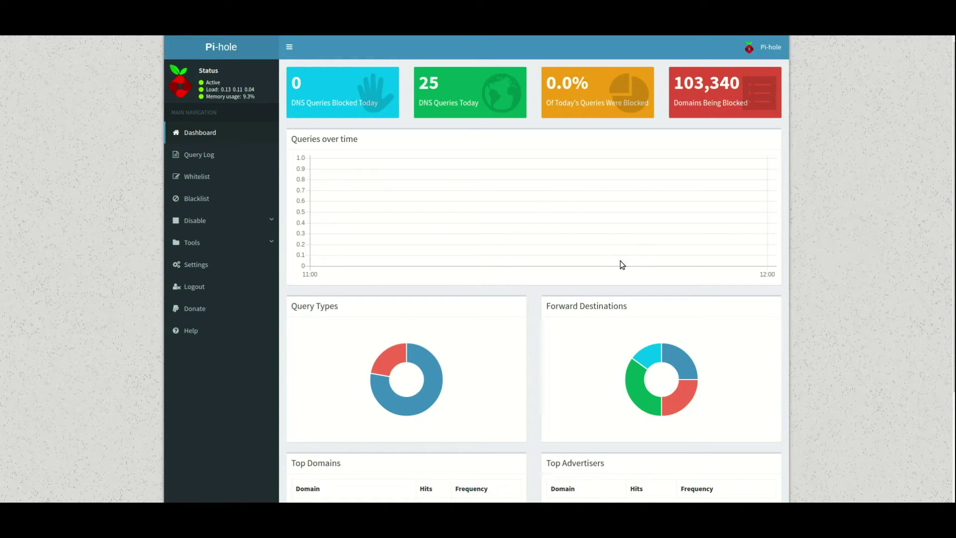
pyautogui.scroll(-3, 593, 282)
pyautogui.scroll(3, 591, 281)
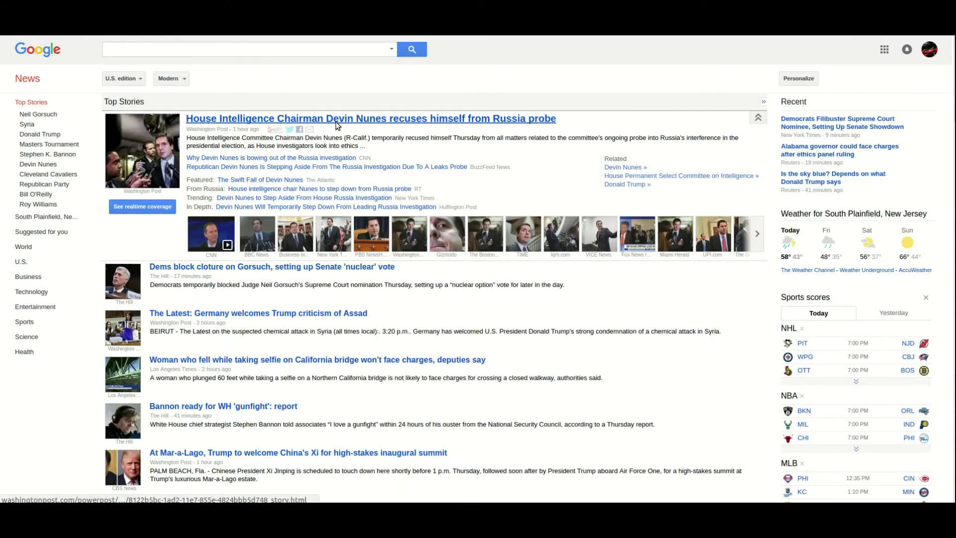
# Open the top, Gorsuch, Germany, bridge selfie and Comcast Top Stories in new tabs.
pyautogui.rightClick(336, 124)
pyautogui.click(406, 129)
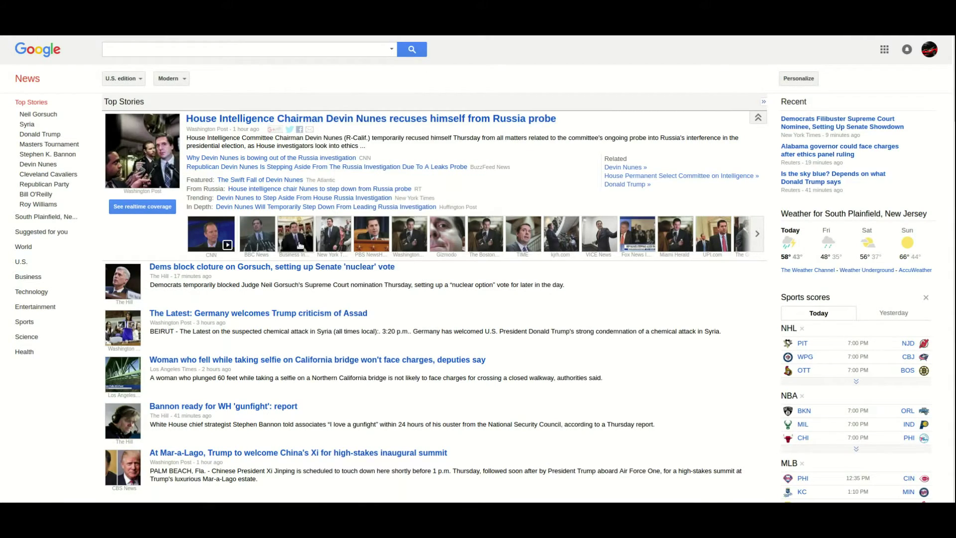
pyautogui.moveTo(297, 269)
pyautogui.rightClick(373, 269)
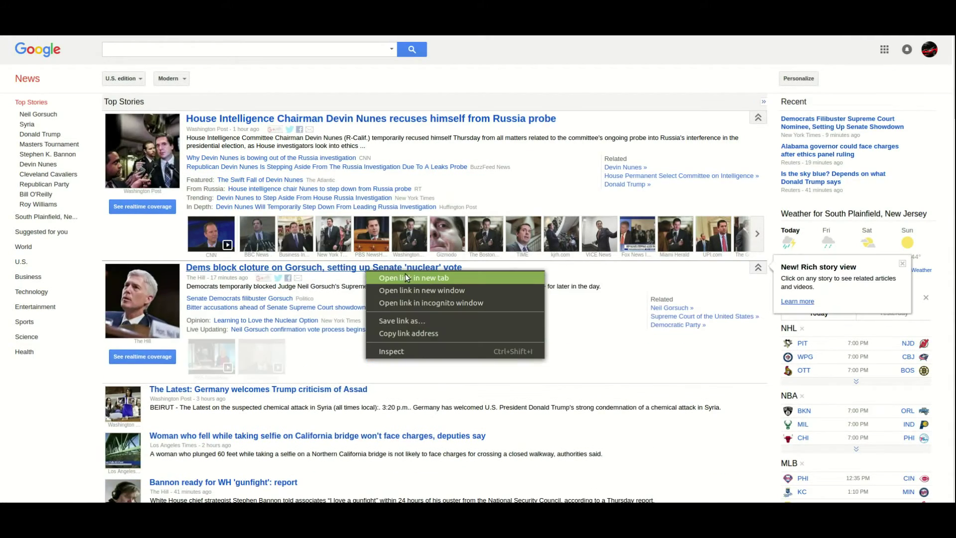
pyautogui.click(399, 279)
pyautogui.rightClick(296, 391)
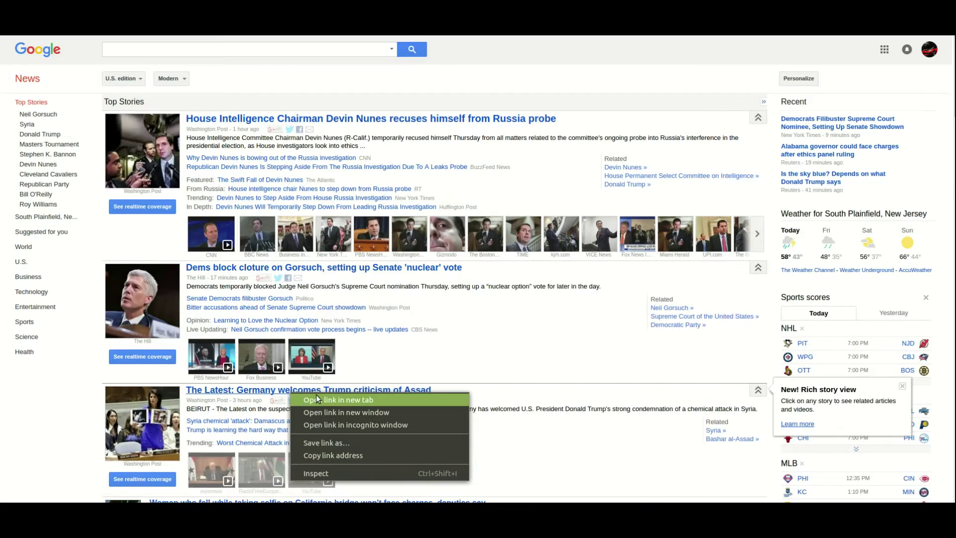
pyautogui.click(316, 398)
pyautogui.scroll(-4, 316, 398)
pyautogui.rightClick(311, 397)
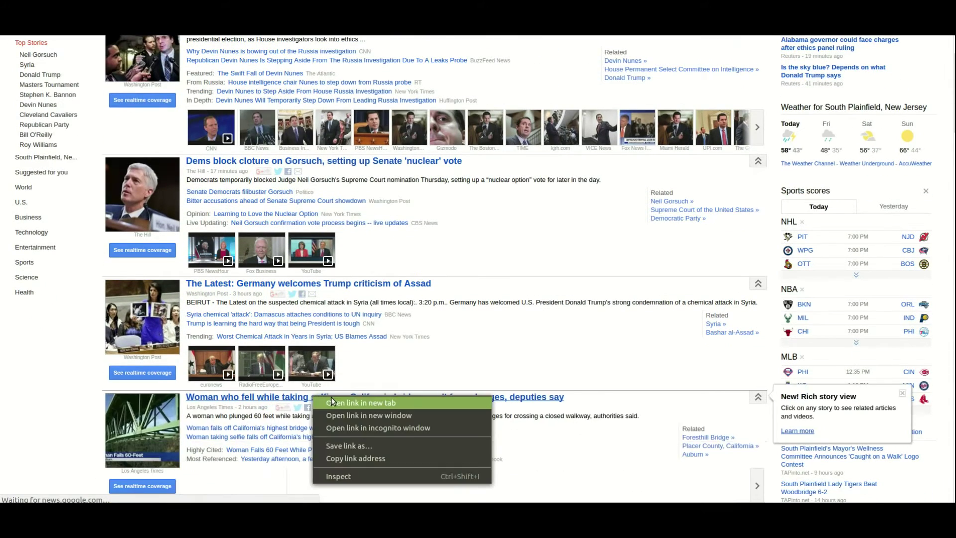
pyautogui.click(326, 401)
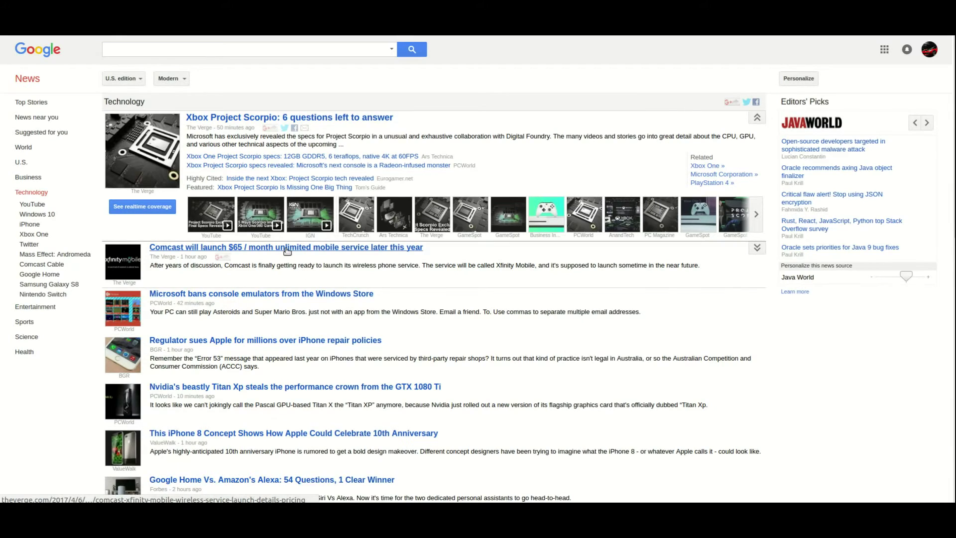
pyautogui.rightClick(323, 256)
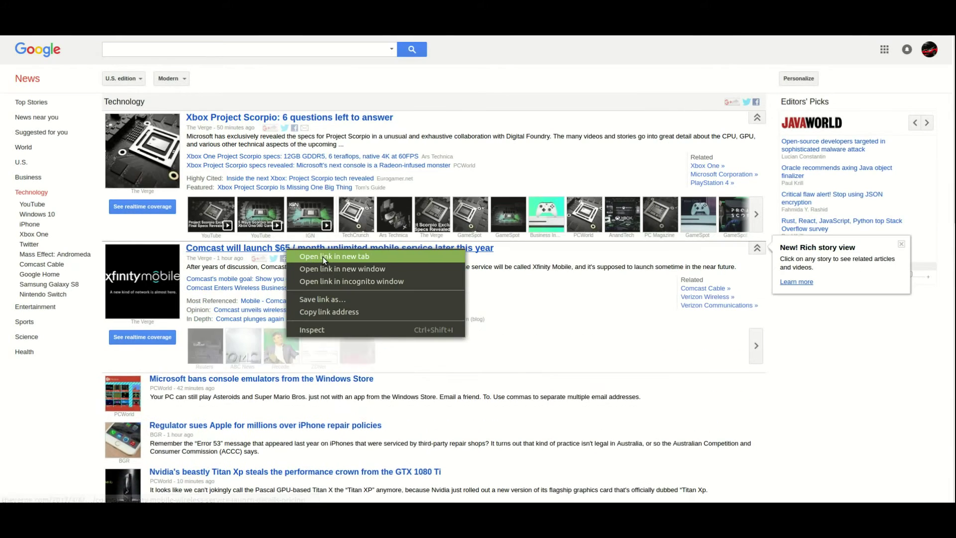
pyautogui.click(323, 256)
# Expand the Microsoft emulators story and open the Twitter Lite and Honda Civic stories in new tabs.
pyautogui.scroll(-1, 250, 359)
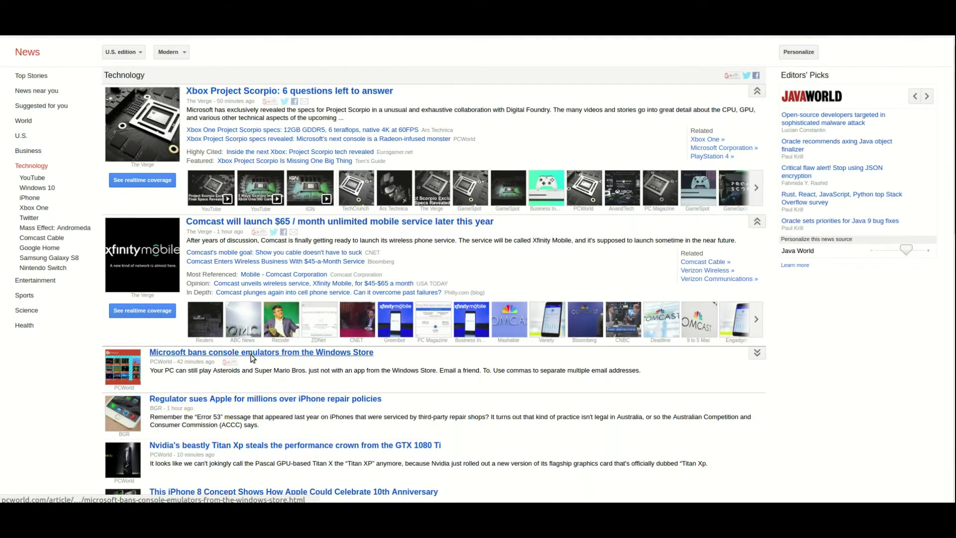
pyautogui.click(252, 358)
pyautogui.scroll(-3, 269, 331)
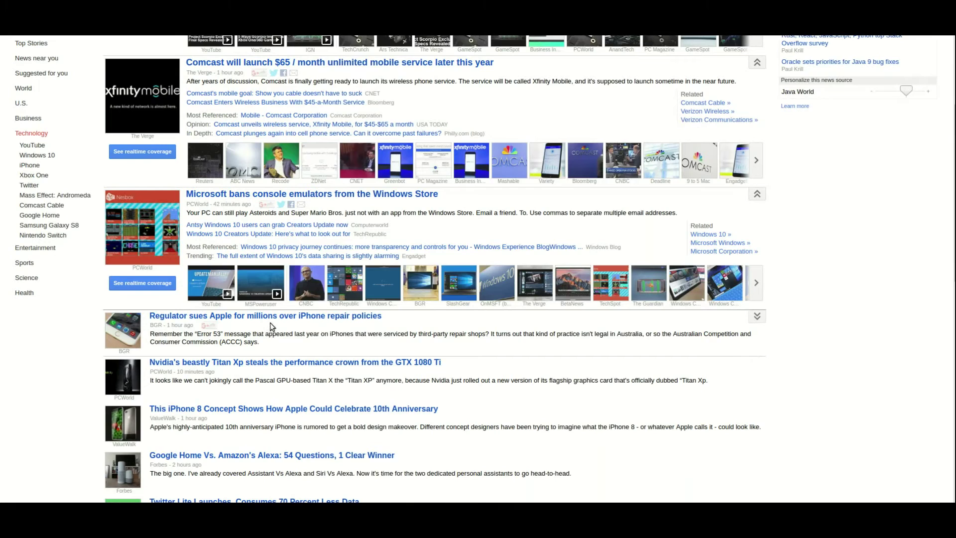
pyautogui.scroll(-2, 259, 393)
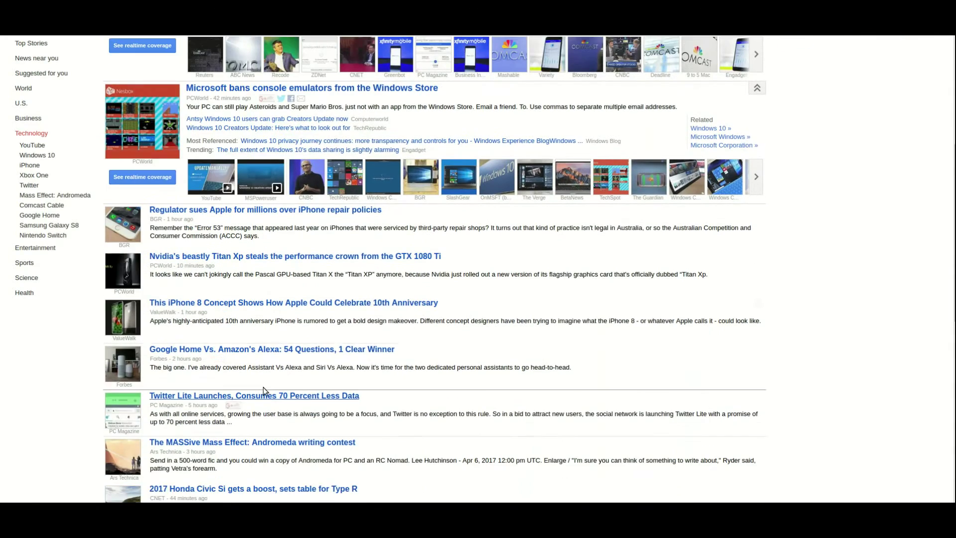
pyautogui.scroll(-3, 264, 378)
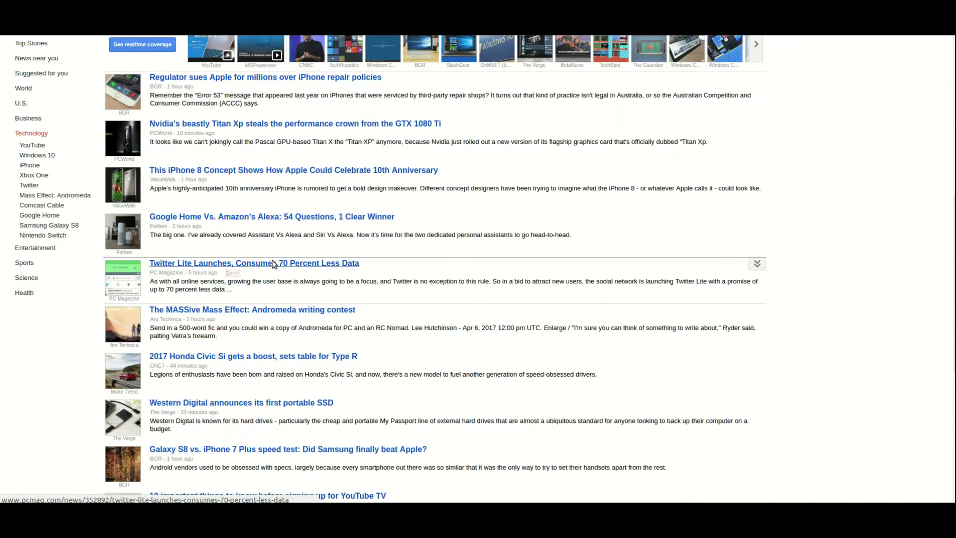
pyautogui.rightClick(274, 264)
pyautogui.click(299, 270)
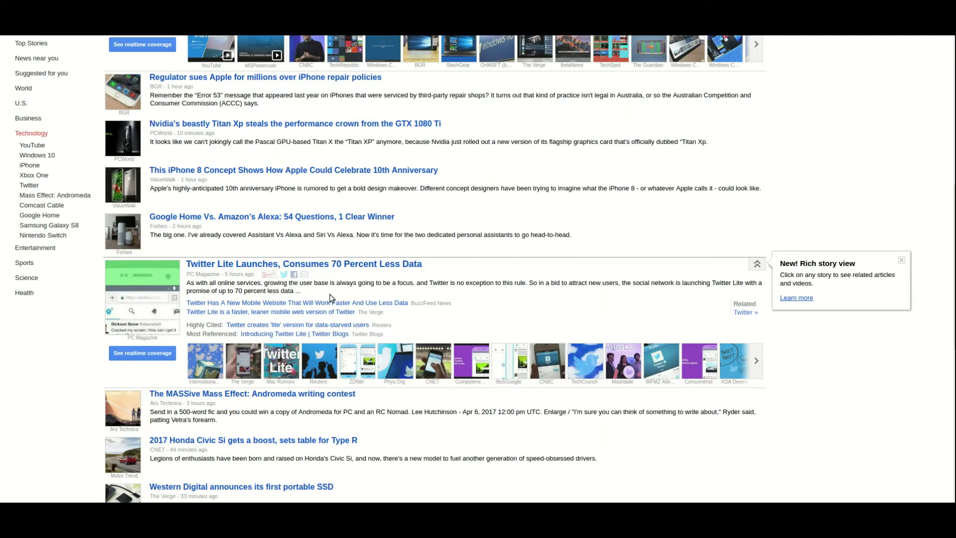
pyautogui.rightClick(267, 443)
pyautogui.click(299, 355)
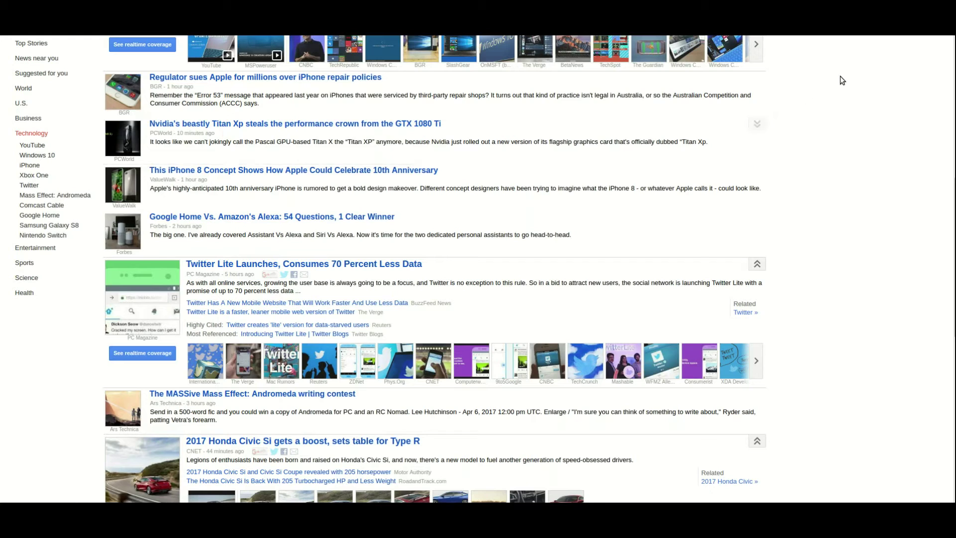
# Scroll through the Roadshow Honda Civic Si, PCMag Twitter Lite and Verge Comcast articles, confirming no ads.
pyautogui.hotkey('ctrl', 'Tab')
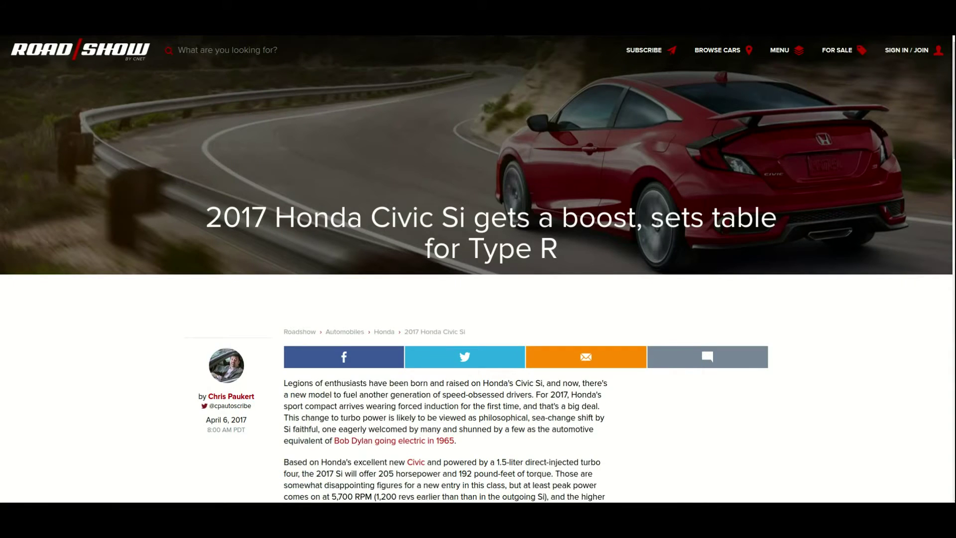
pyautogui.scroll(-5, 653, 239)
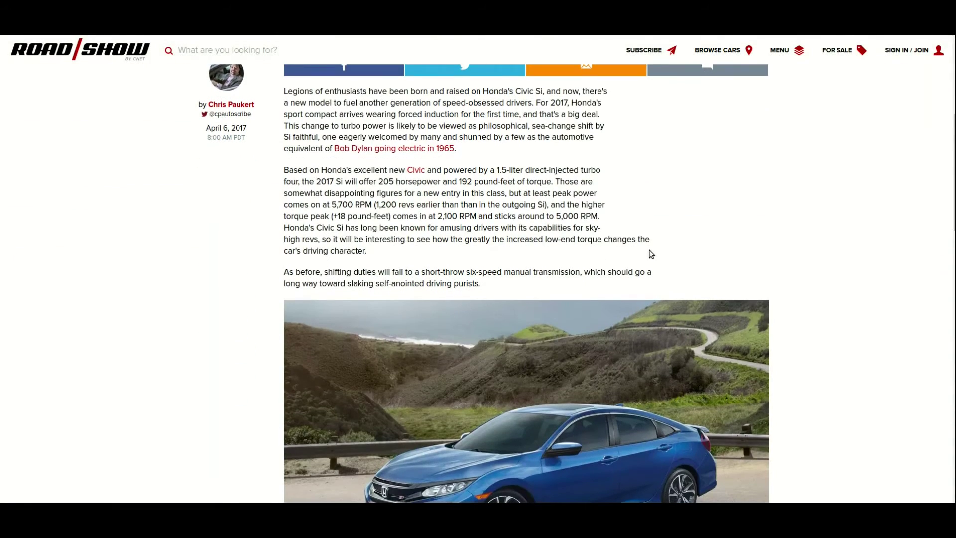
pyautogui.scroll(-20, 651, 254)
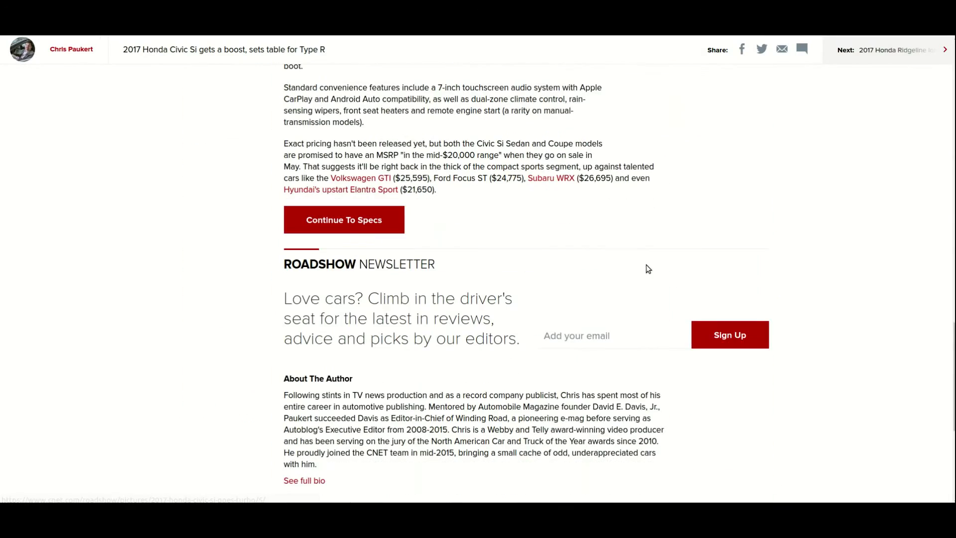
pyautogui.scroll(-5, 647, 269)
pyautogui.scroll(7, 632, 275)
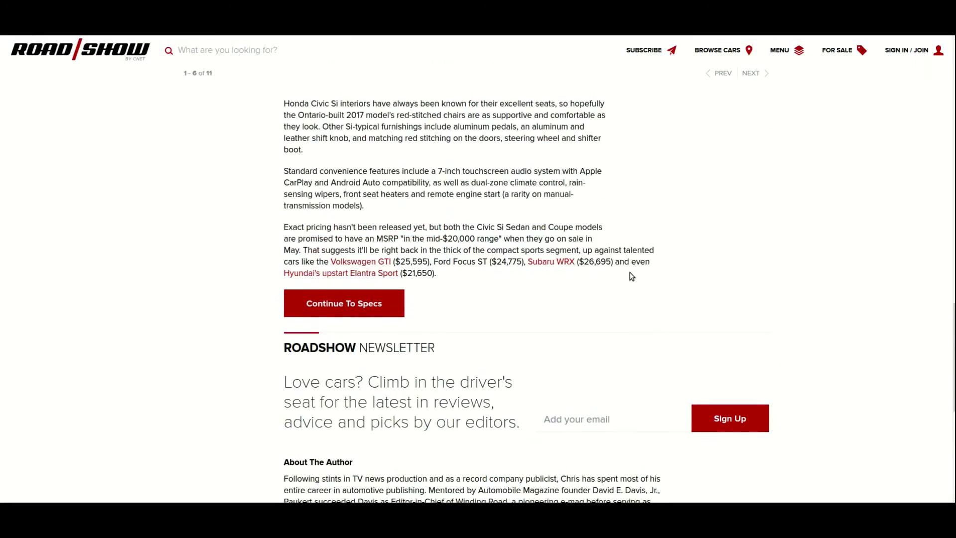
pyautogui.scroll(7, 632, 277)
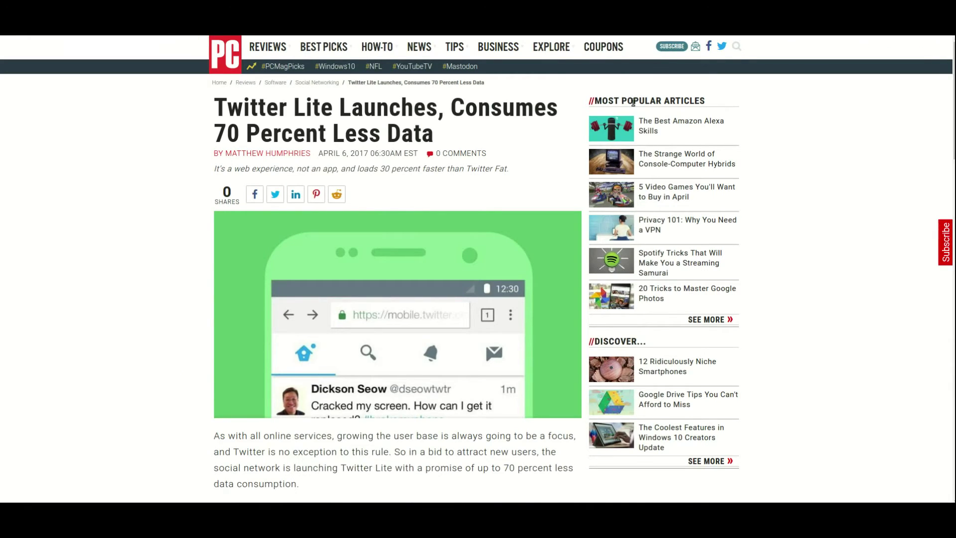
pyautogui.scroll(-4, 531, 139)
pyautogui.scroll(4, 532, 142)
pyautogui.scroll(-4, 532, 144)
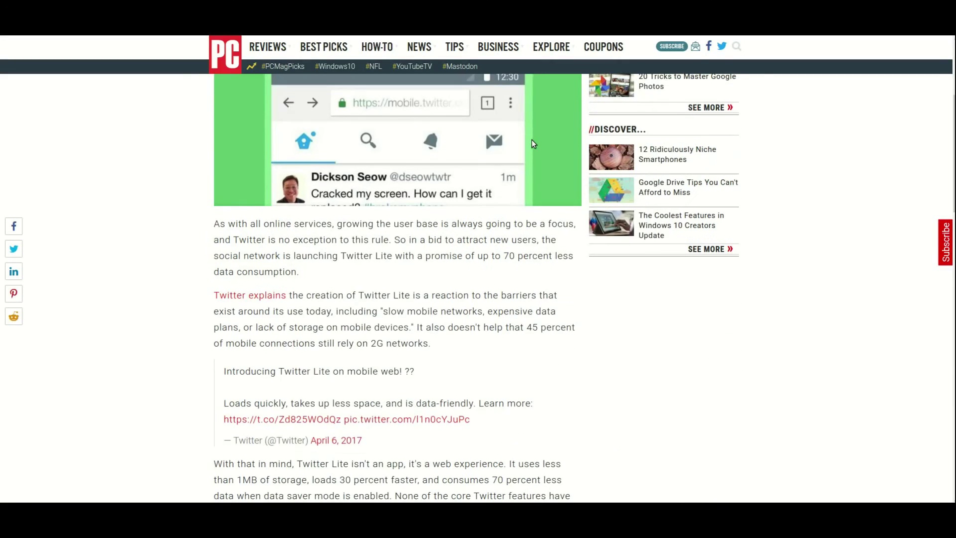
pyautogui.scroll(-13, 532, 145)
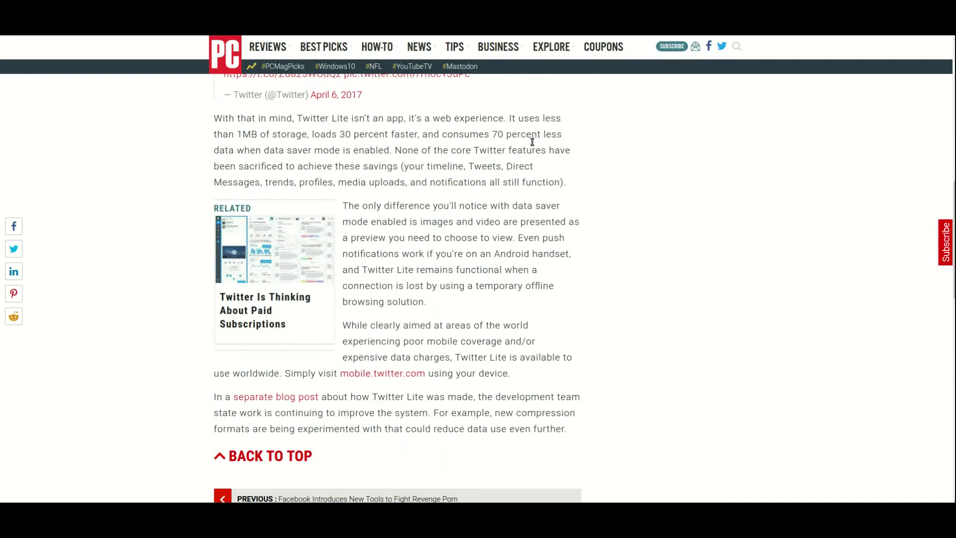
pyautogui.scroll(-4, 532, 148)
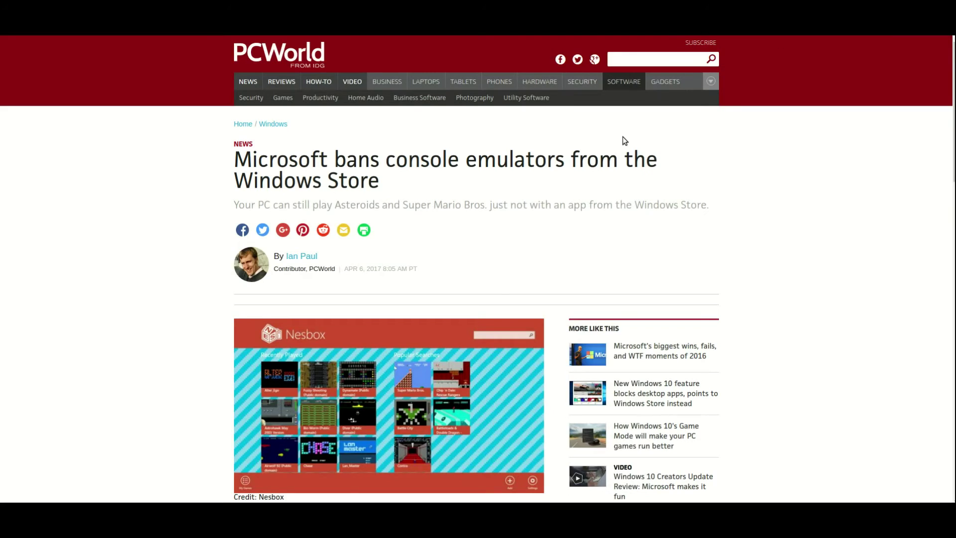
pyautogui.scroll(-18, 623, 144)
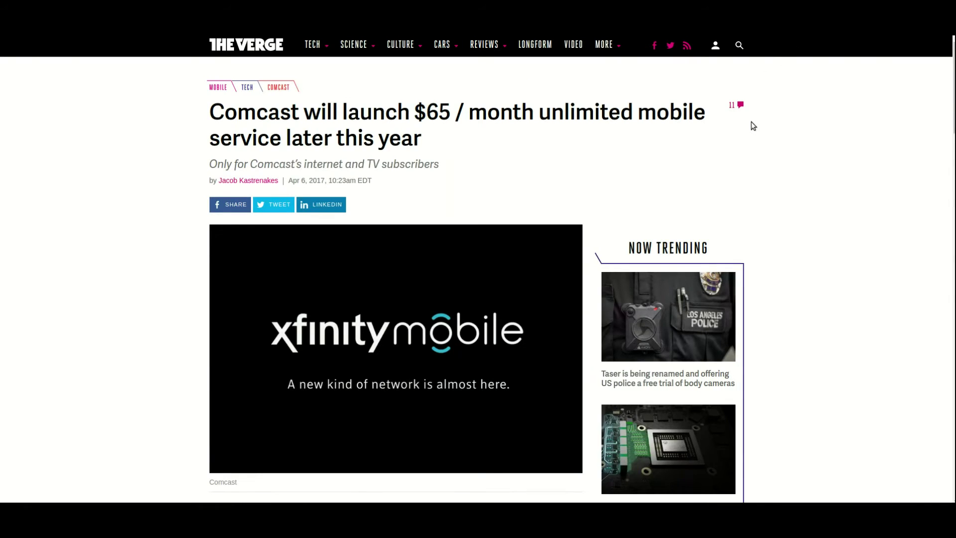
pyautogui.scroll(-6, 751, 129)
pyautogui.scroll(-8, 755, 144)
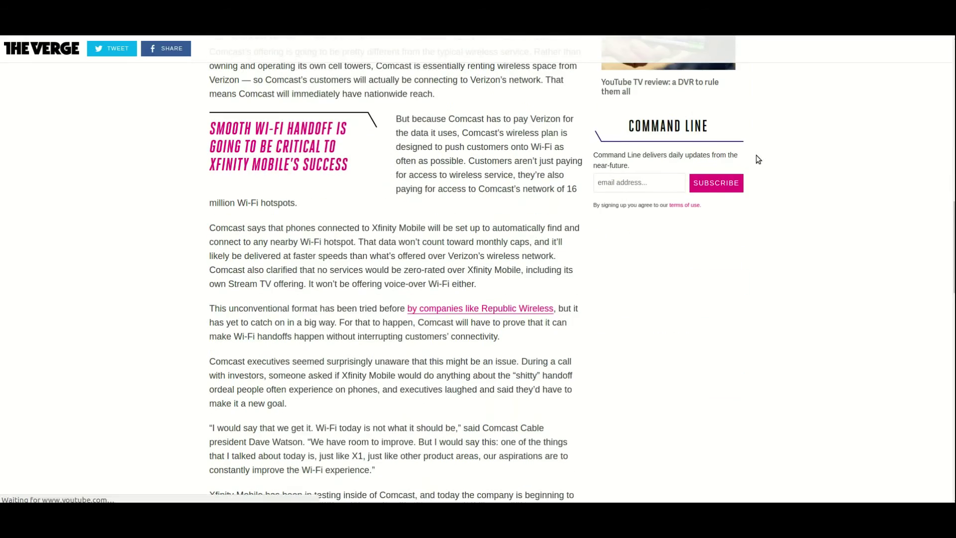
pyautogui.scroll(-7, 758, 158)
pyautogui.scroll(-3, 758, 158)
pyautogui.scroll(10, 756, 155)
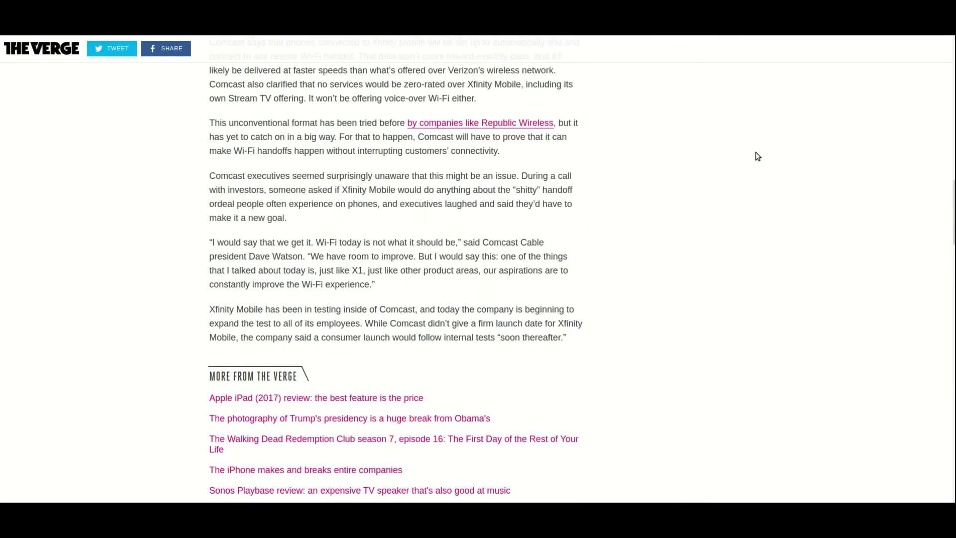
pyautogui.scroll(10, 755, 152)
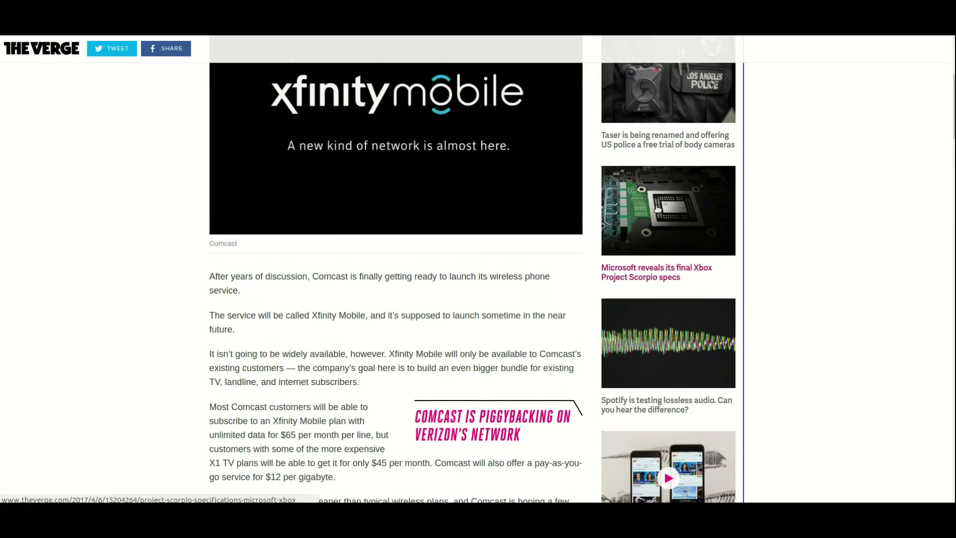
pyautogui.scroll(2, 789, 201)
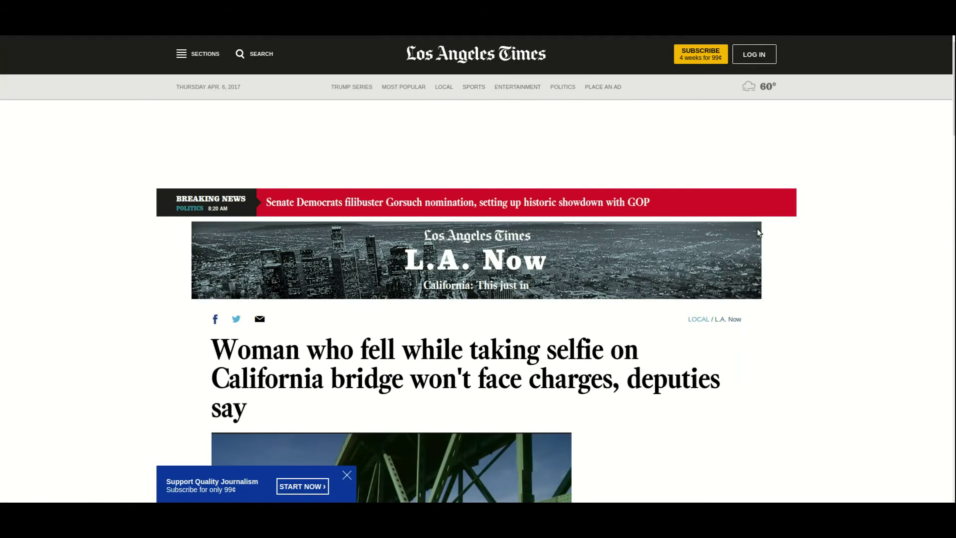
# Scroll through the LA Times and Washington Post articles, checking they appear without ads.
pyautogui.scroll(-20, 764, 246)
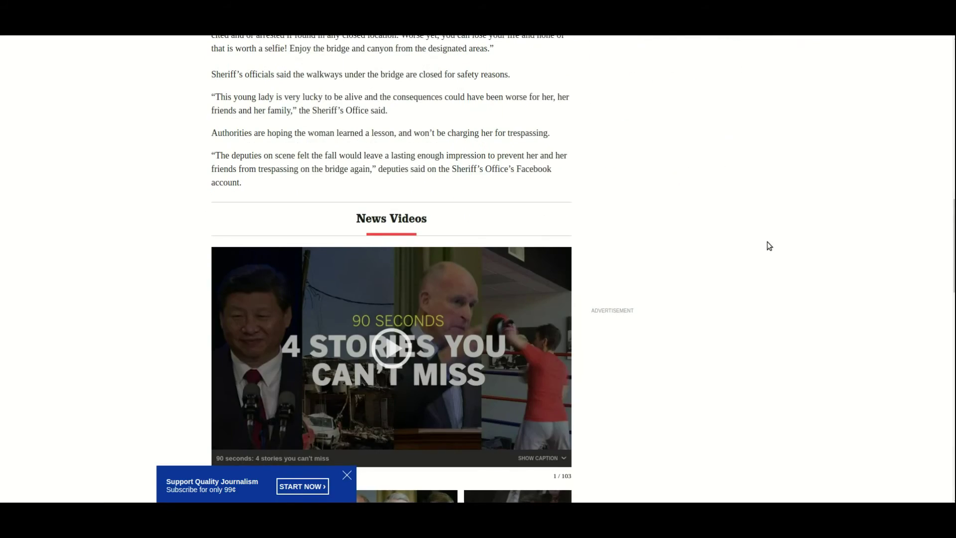
pyautogui.scroll(-5, 767, 245)
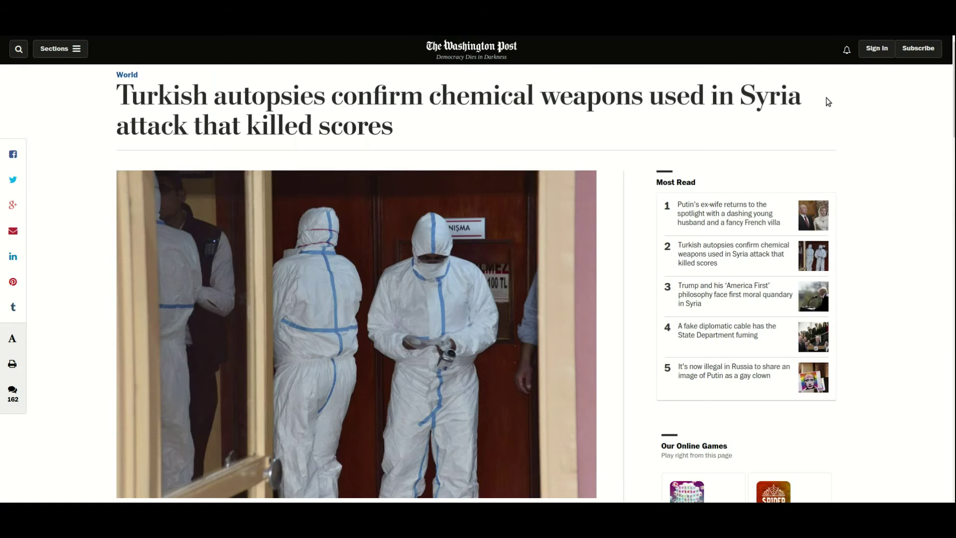
pyautogui.scroll(-10, 826, 97)
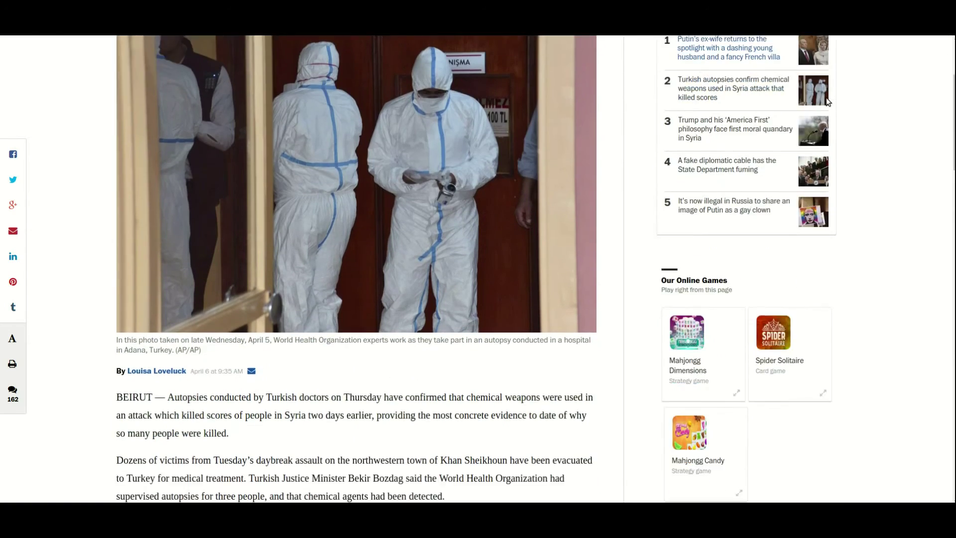
pyautogui.scroll(-20, 826, 99)
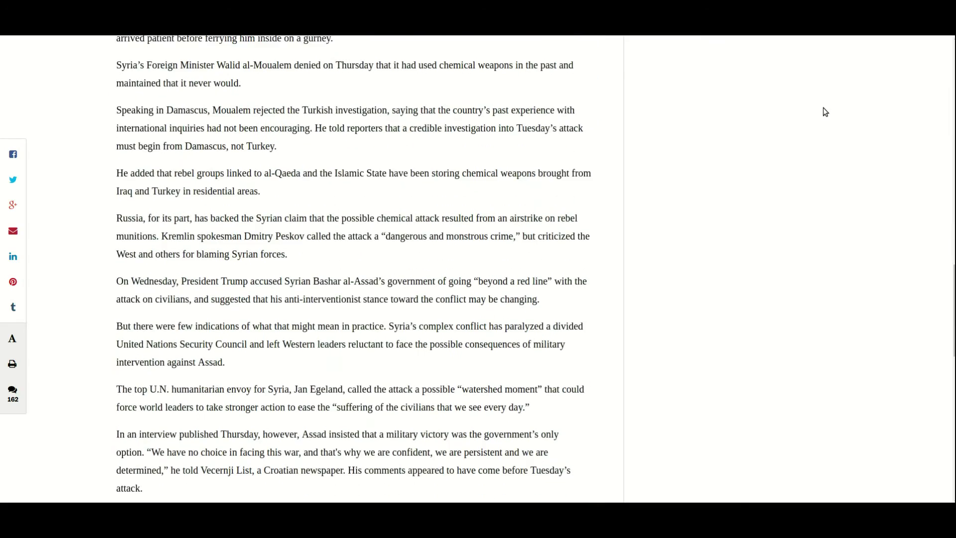
pyautogui.scroll(7, 825, 113)
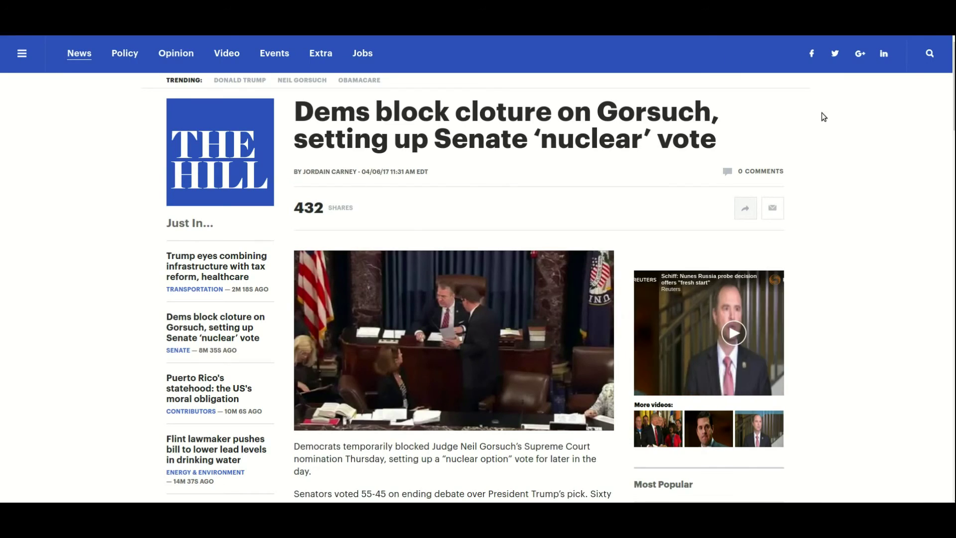
pyautogui.scroll(-6, 831, 130)
pyautogui.scroll(-14, 835, 137)
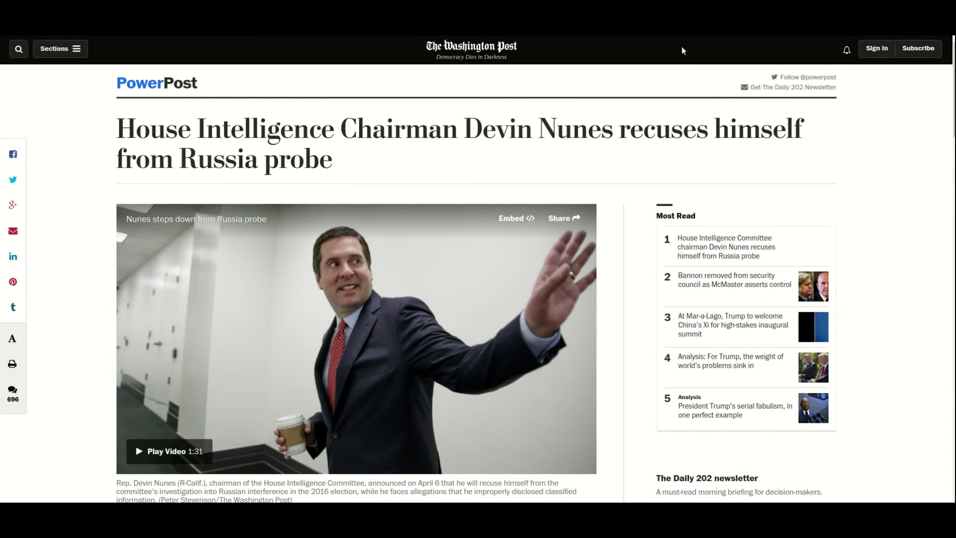
pyautogui.scroll(-10, 682, 46)
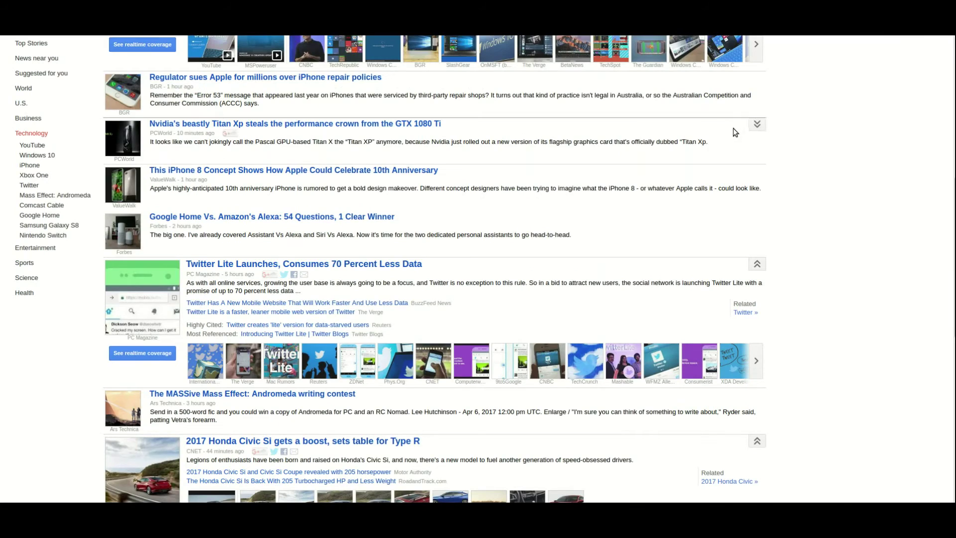
pyautogui.scroll(8, 732, 128)
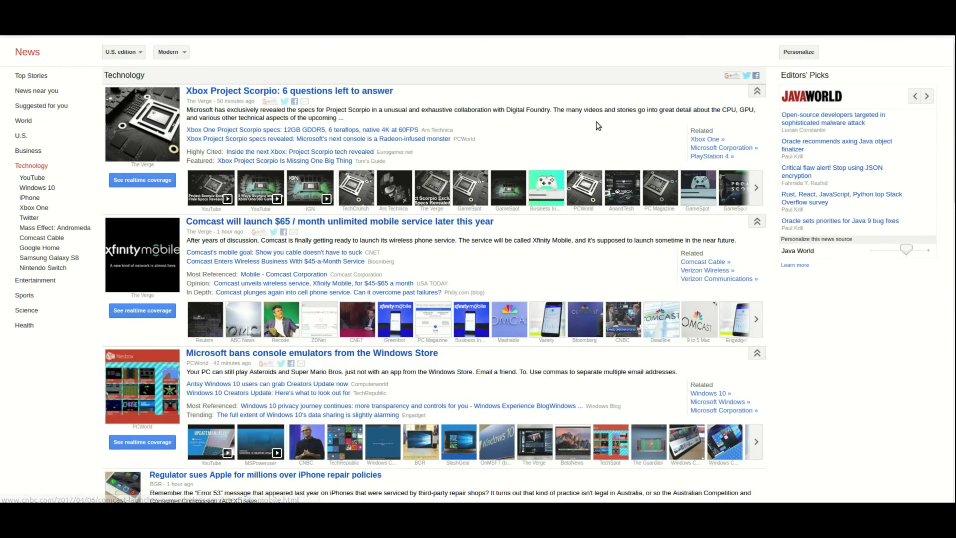
pyautogui.scroll(1, 597, 124)
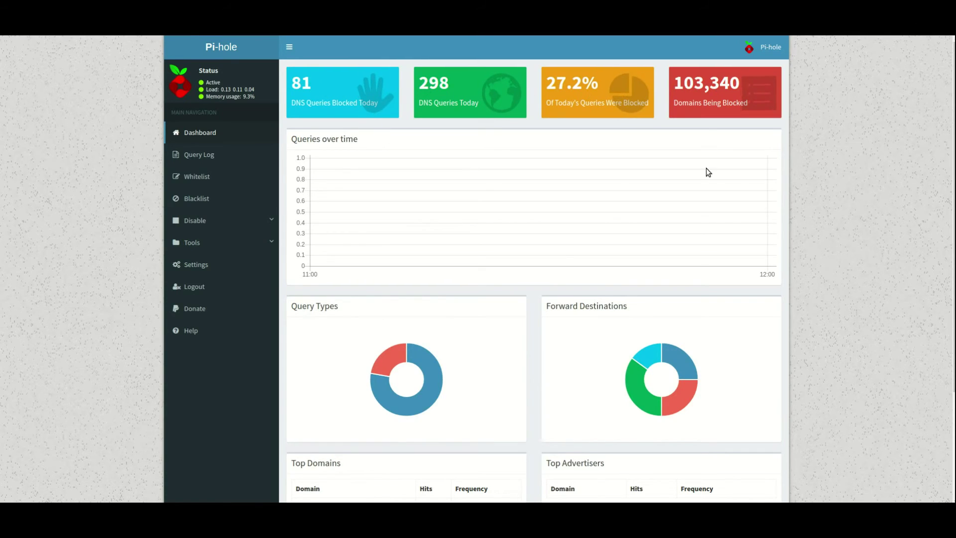
pyautogui.scroll(-3, 706, 169)
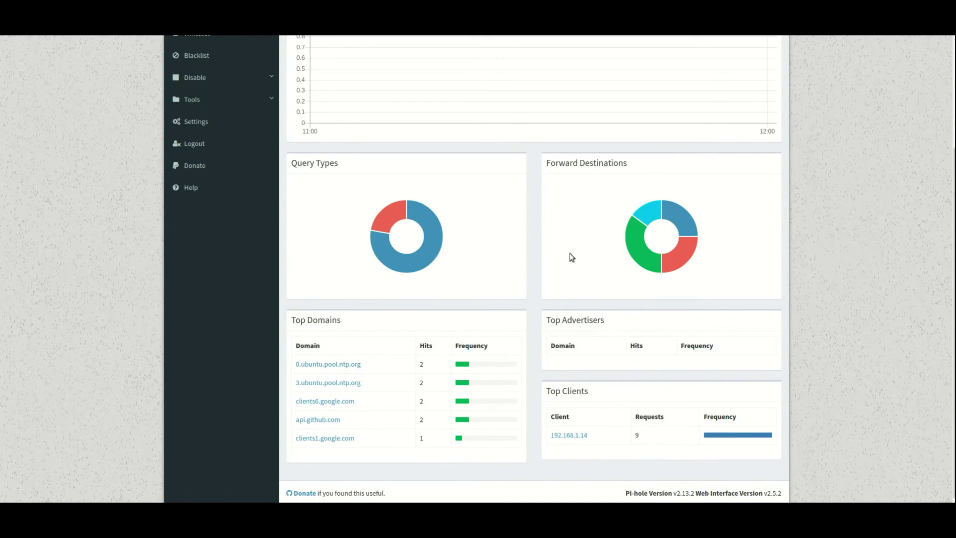
pyautogui.scroll(3, 512, 209)
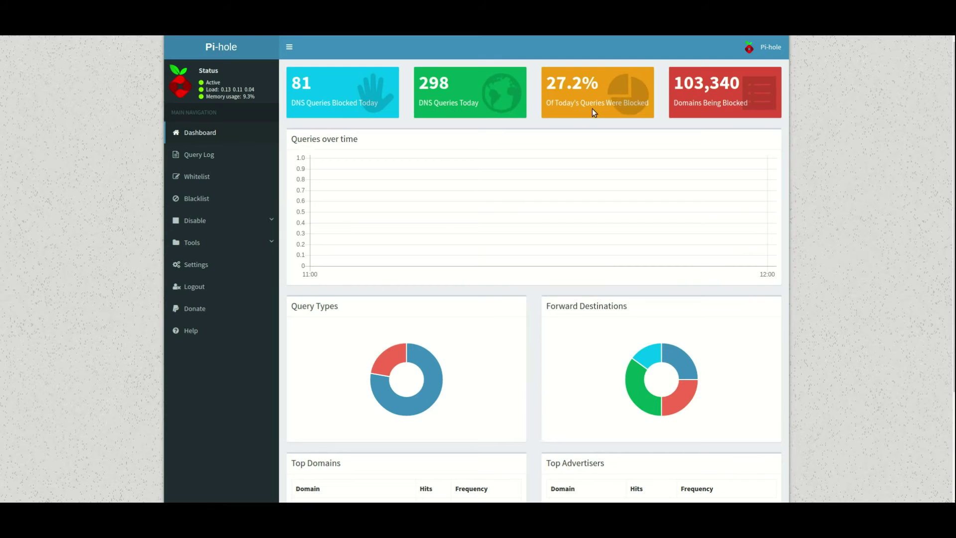
pyautogui.scroll(-3, 437, 180)
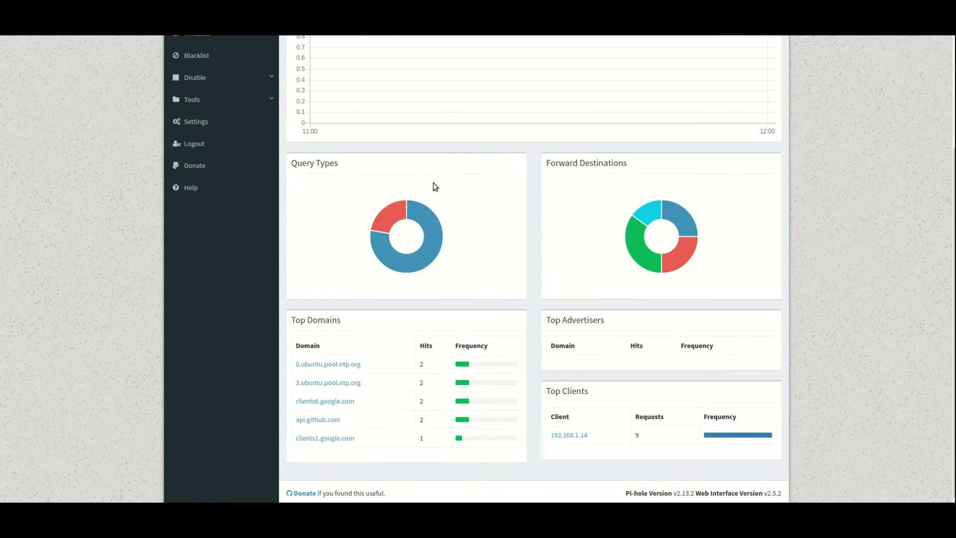
pyautogui.scroll(3, 395, 301)
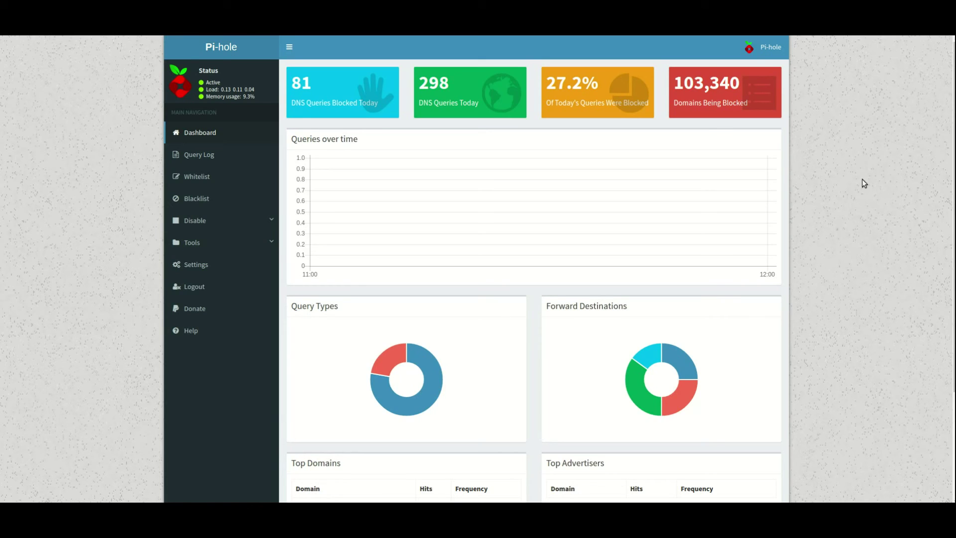
pyautogui.scroll(-3, 723, 277)
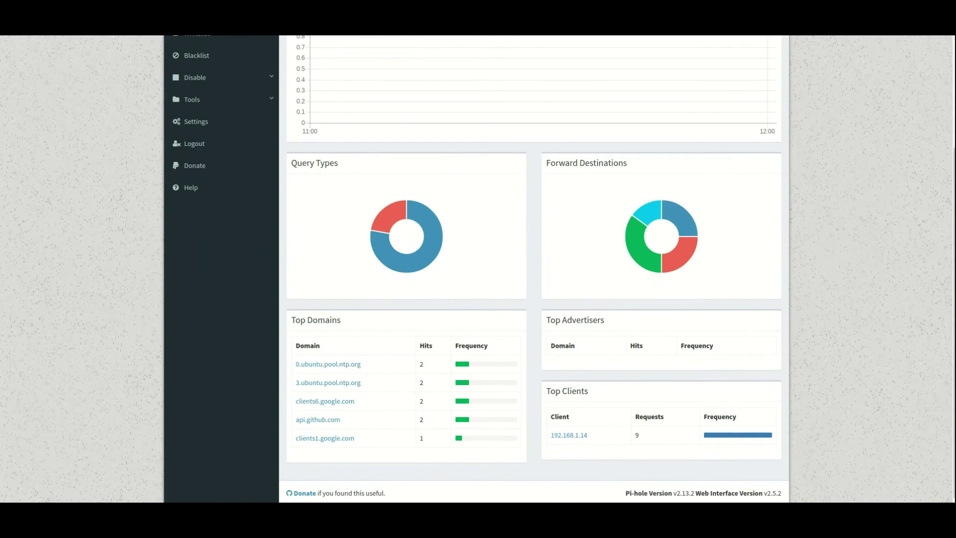
pyautogui.scroll(3, 886, 200)
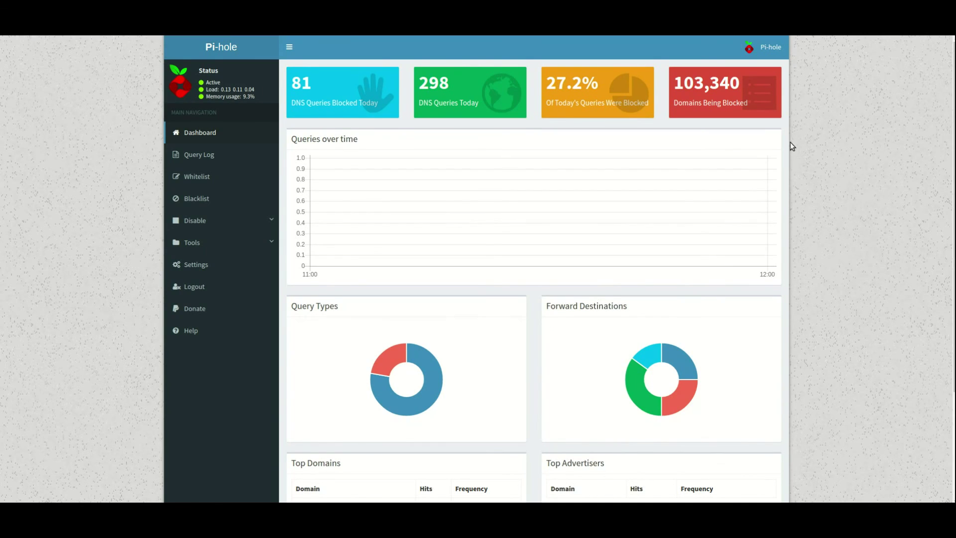
pyautogui.scroll(-1, 815, 186)
pyautogui.scroll(1, 891, 245)
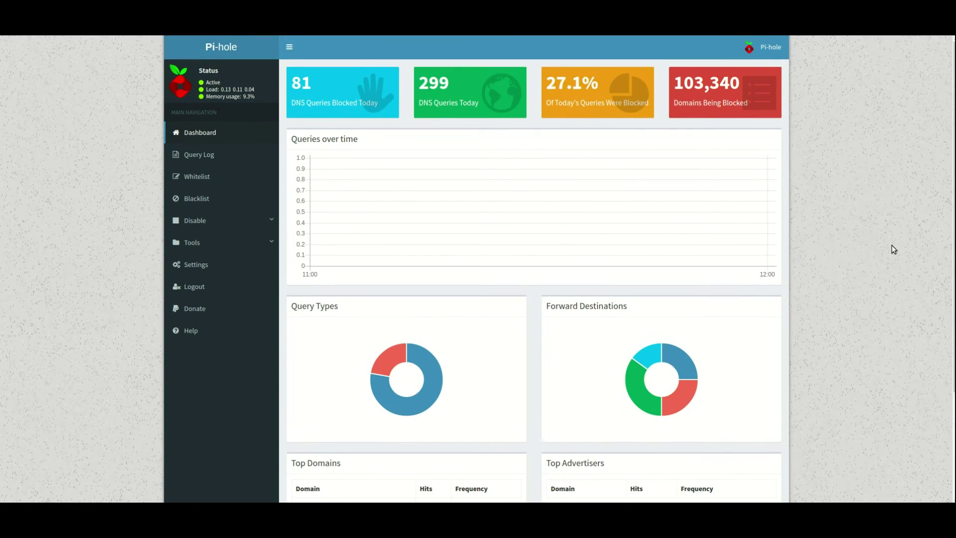